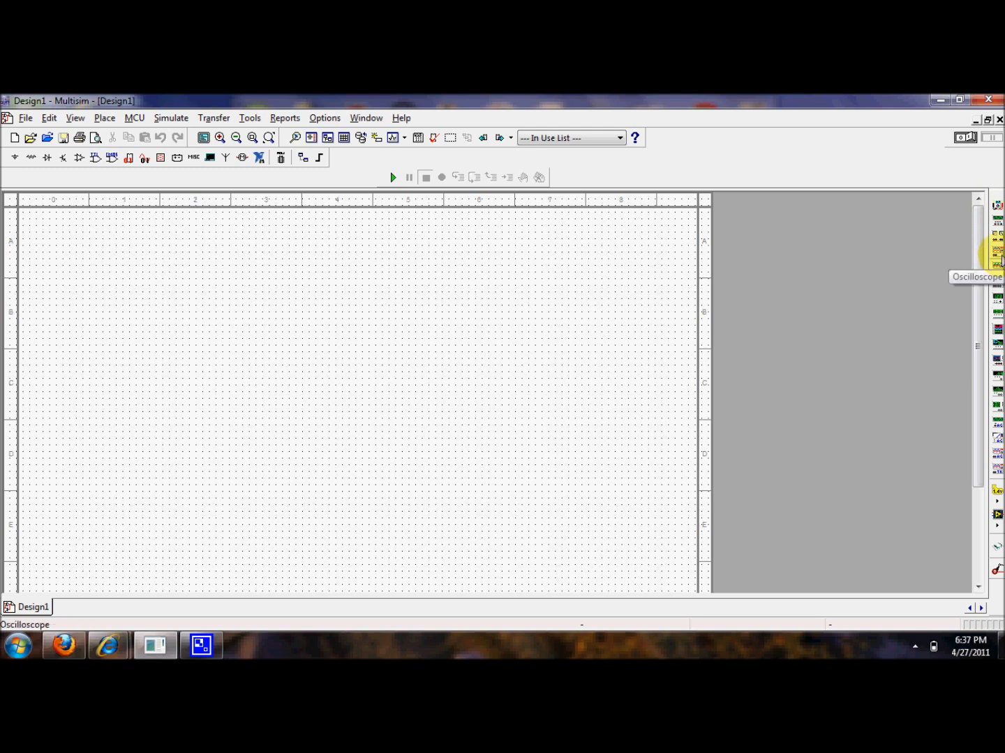
click(916, 646)
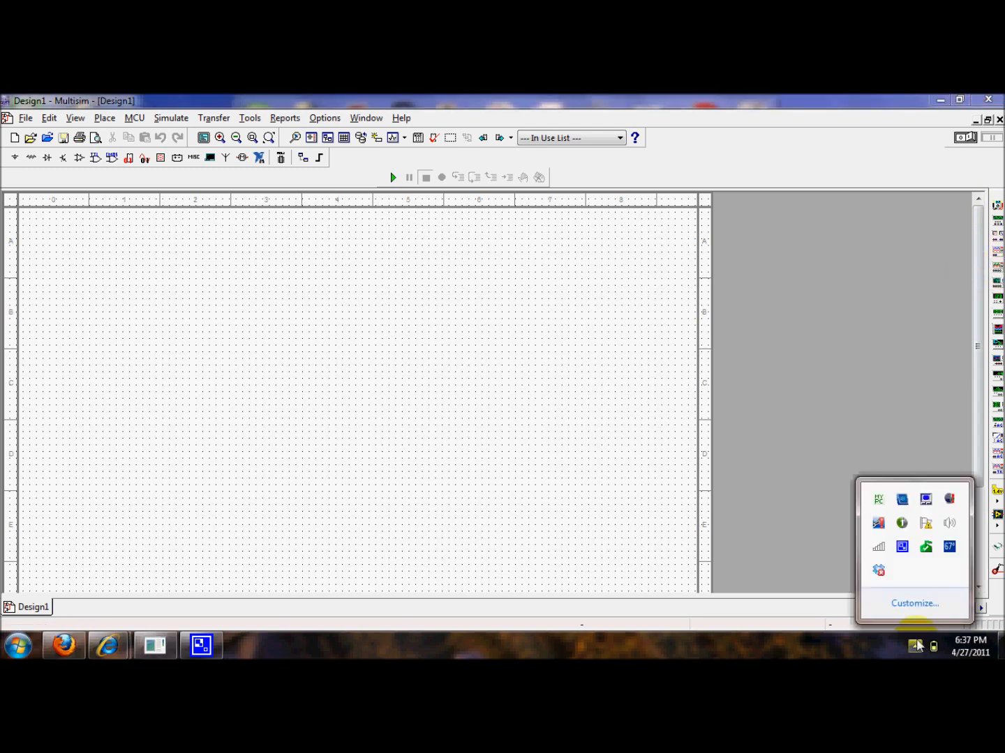
click(500, 387)
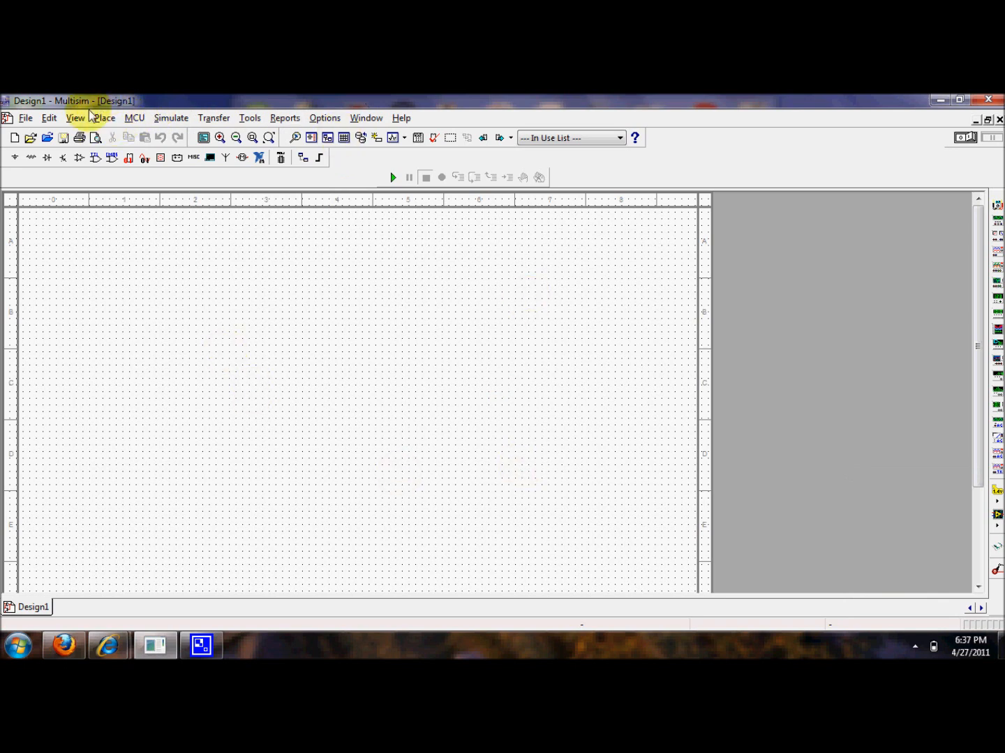
- Open the component browser for placing parts on the empty Design1 schematic
click(104, 118)
mouse_move(170, 118)
mouse_move(105, 117)
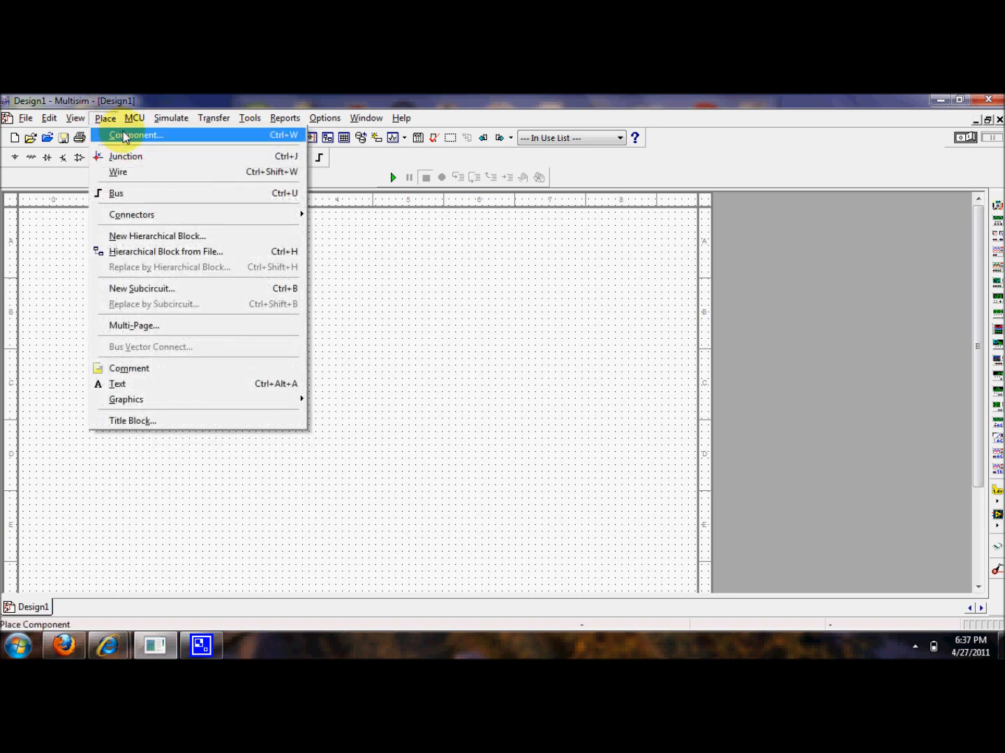
click(124, 135)
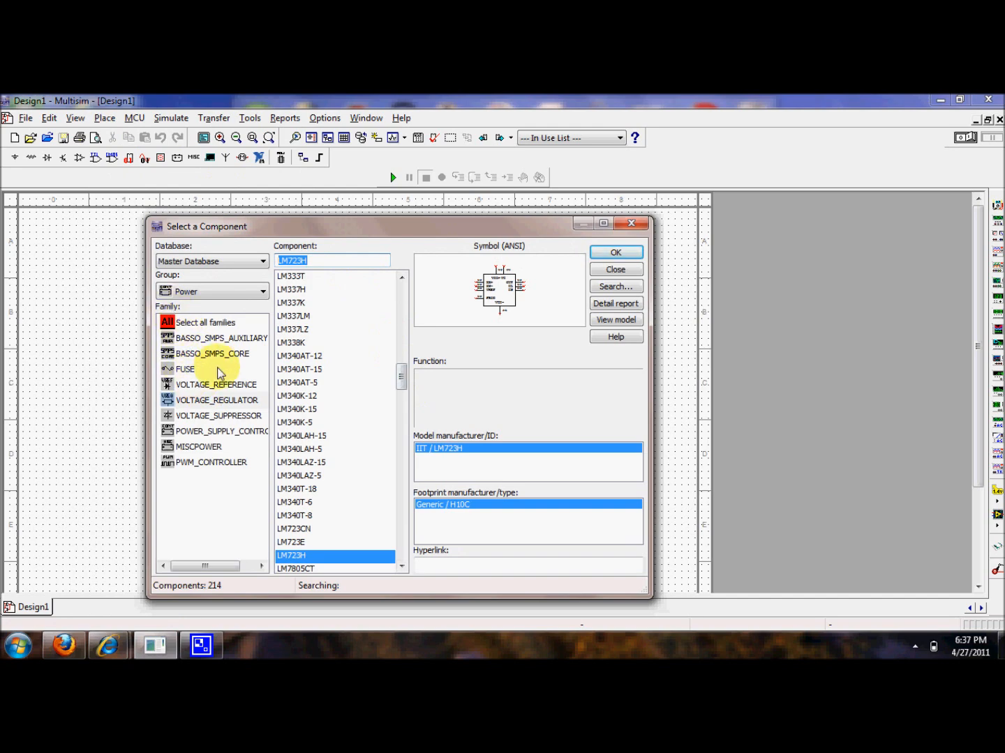
click(238, 291)
click(205, 333)
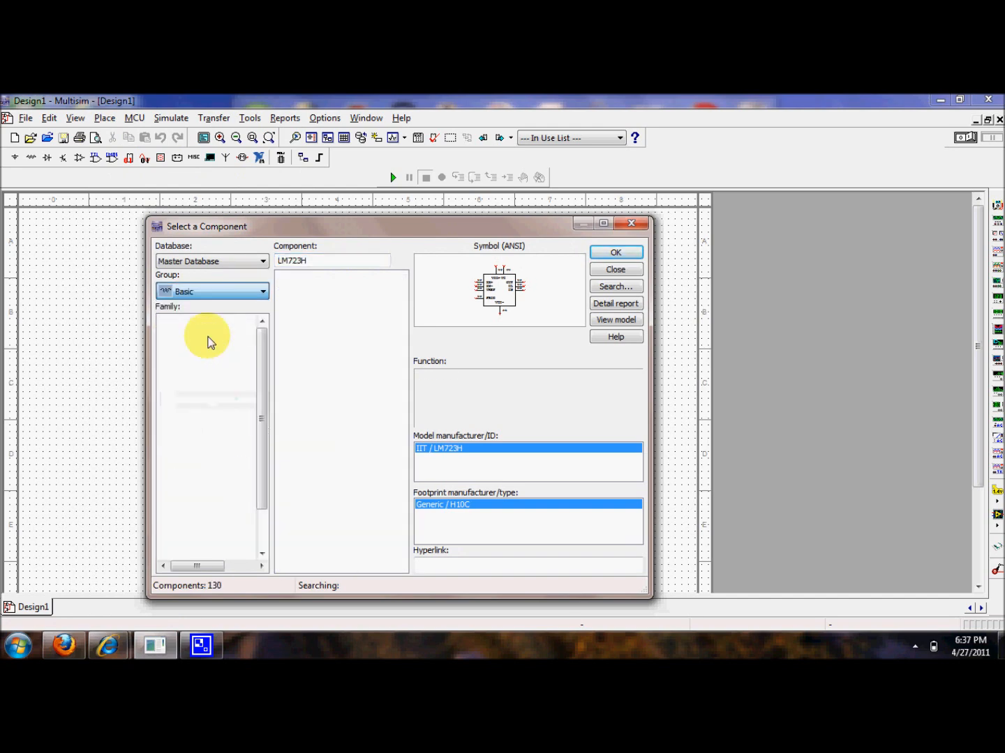
drag(262, 383, 251, 262)
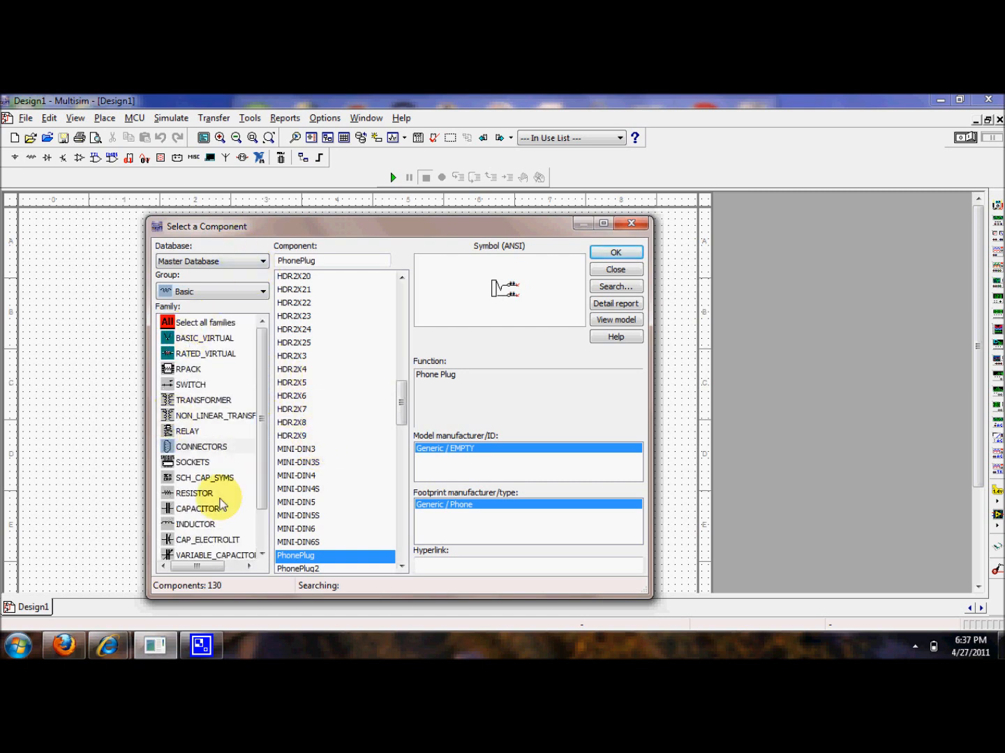
click(192, 292)
click(199, 335)
- Place a DC_POWER source from the Sources group's POWER_SOURCES family on the right side of the sheet, in row C
click(217, 292)
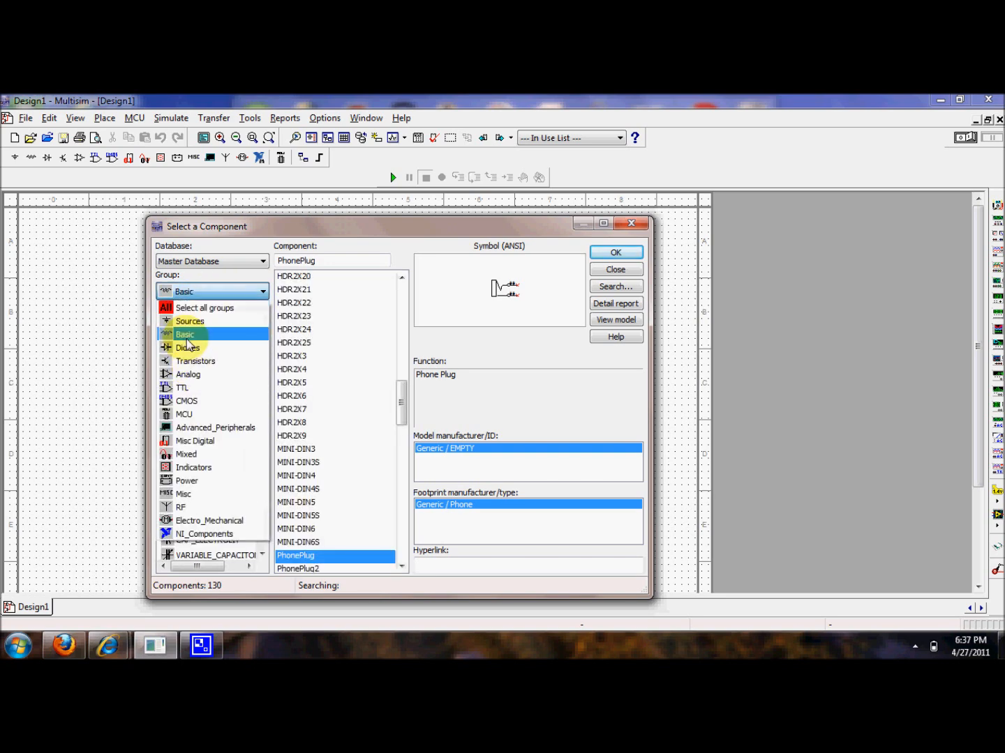
click(186, 323)
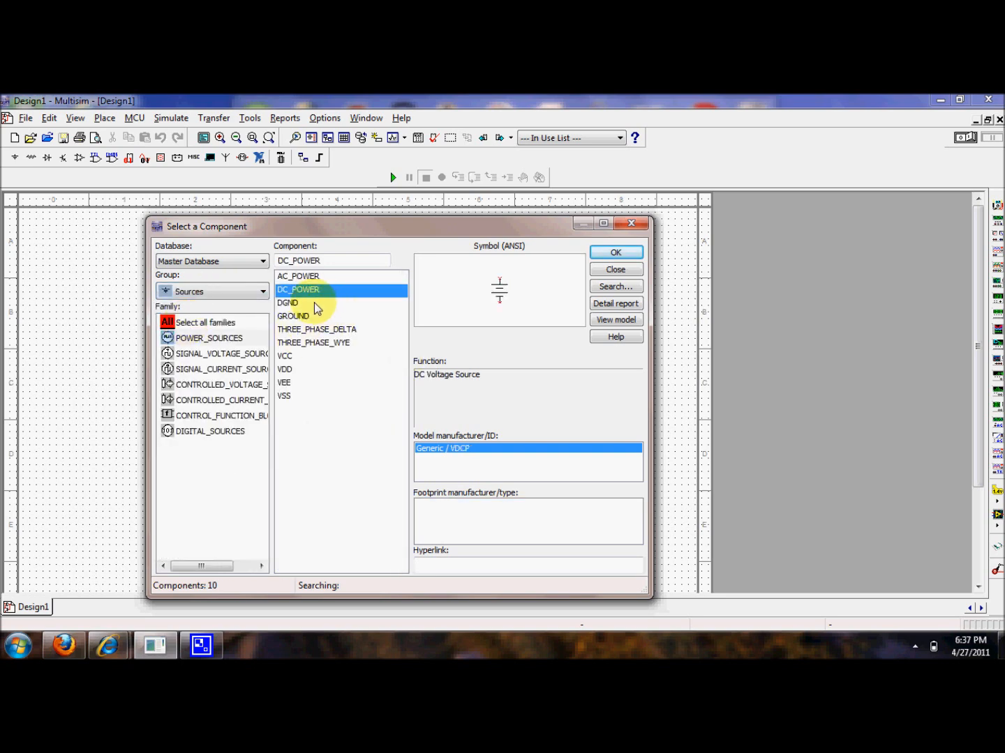
click(606, 253)
click(568, 408)
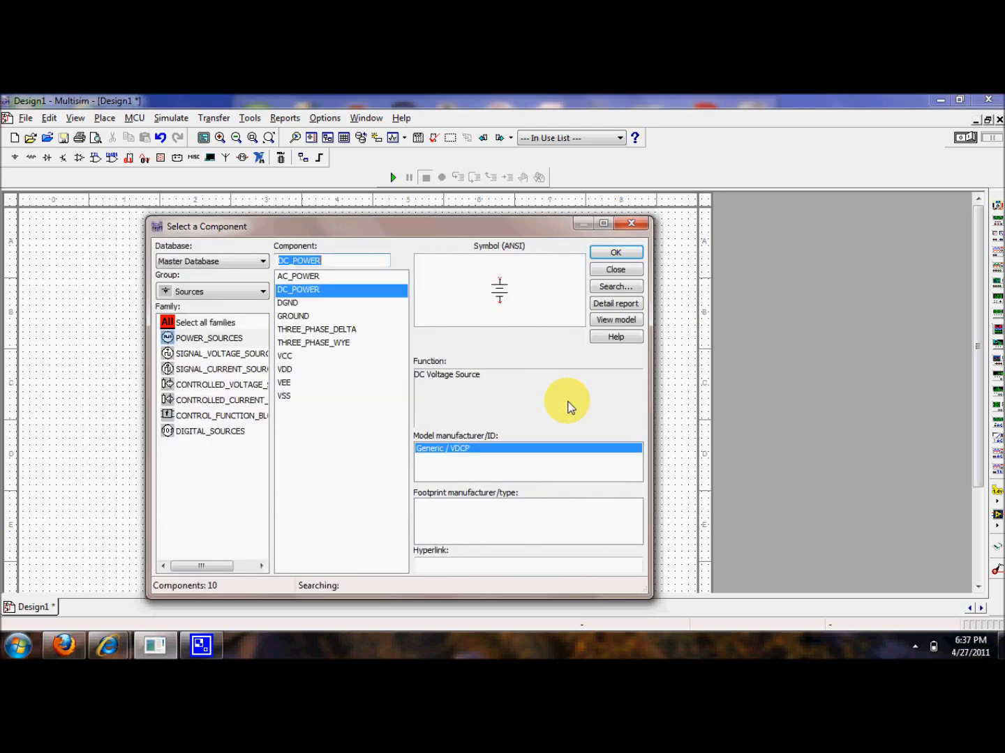
- Search the component database for PhonePlug and place the connector on the left side of the sheet, level with the DC source
click(624, 288)
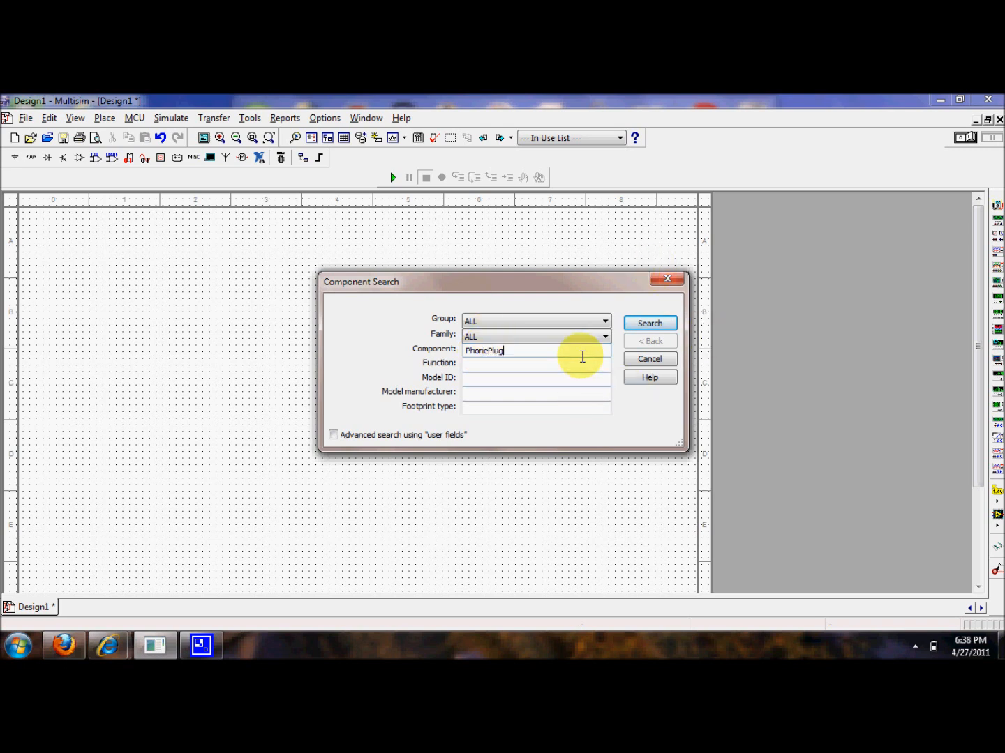
key(Return)
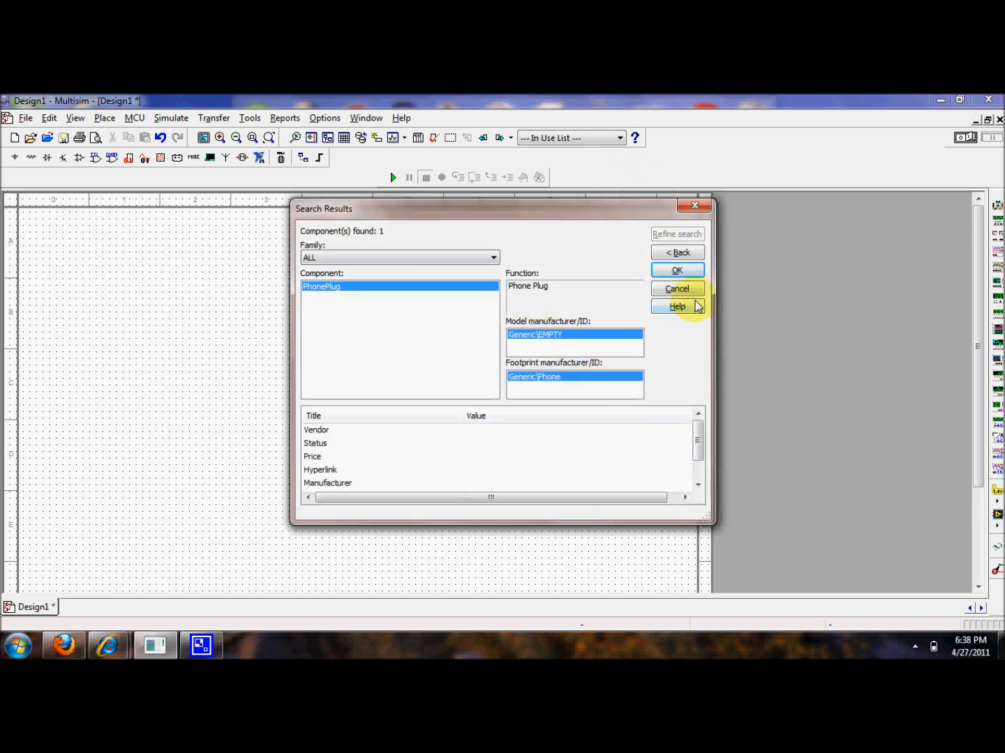
click(675, 273)
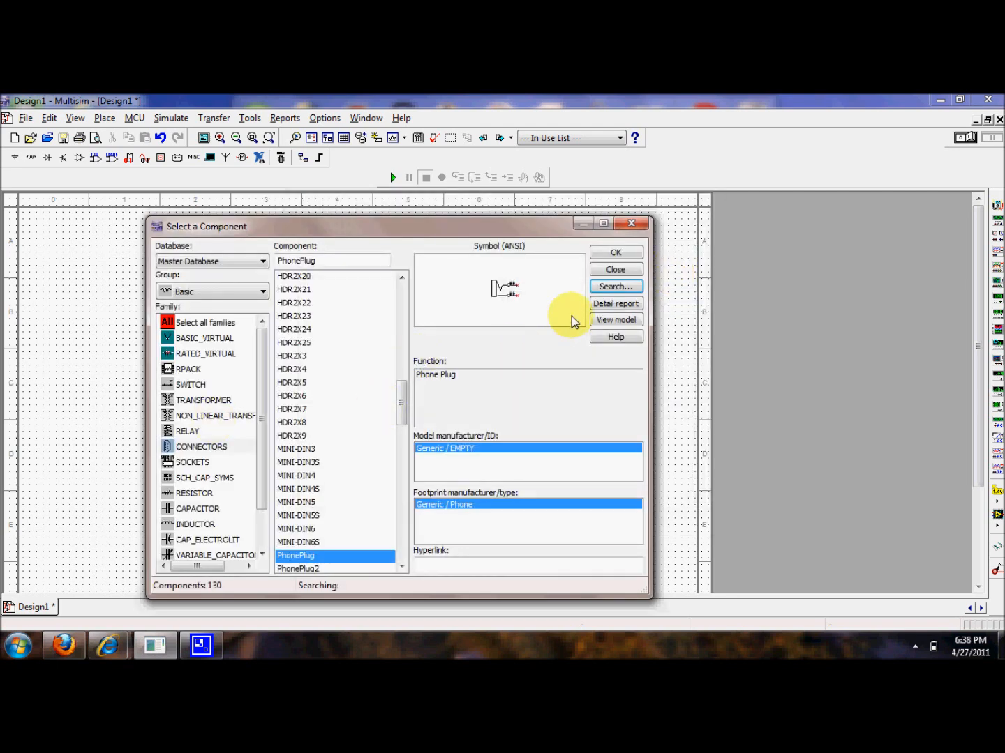
click(604, 251)
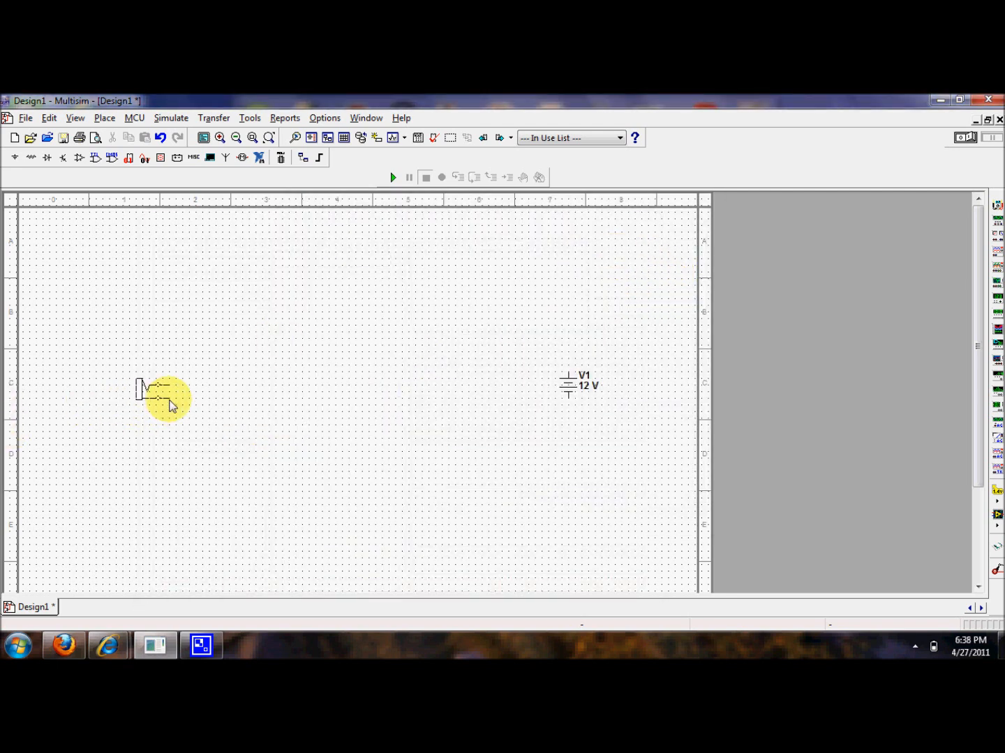
click(171, 406)
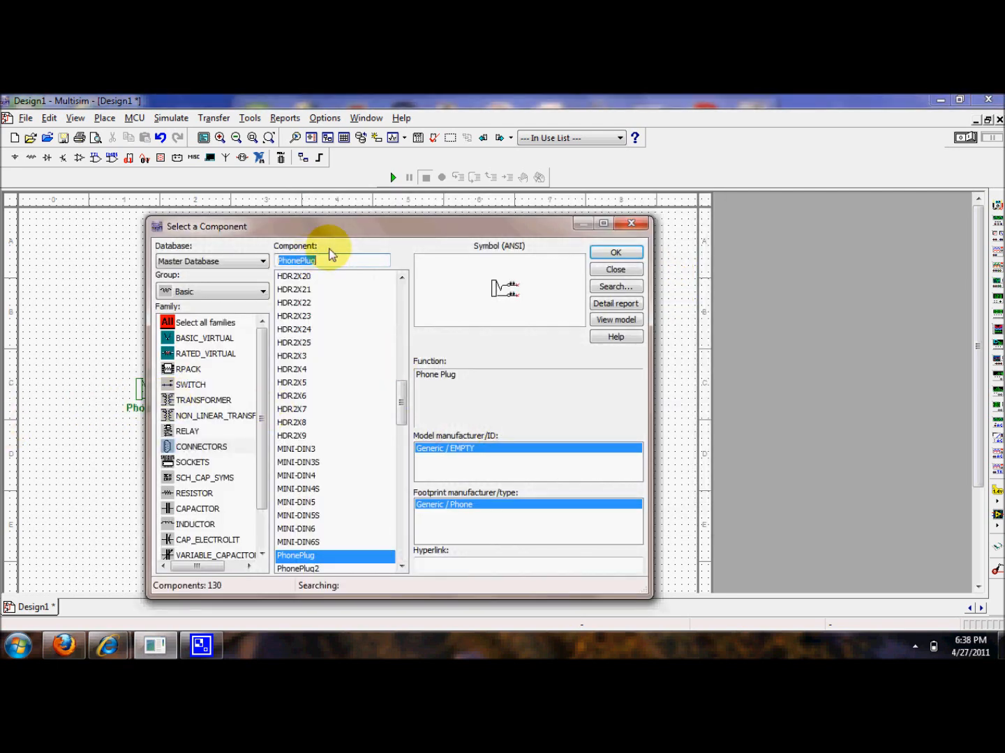
- Place two .1 µF capacitors from the Basic group's CAPACITOR family between the phone plug and the DC source
click(233, 298)
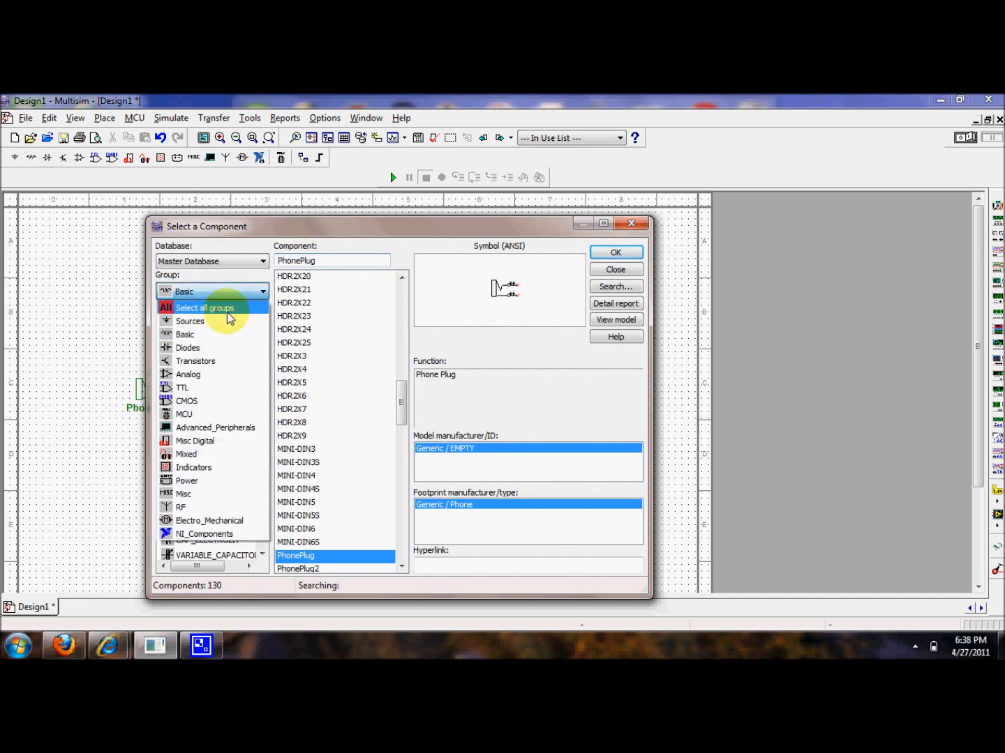
click(198, 336)
click(212, 447)
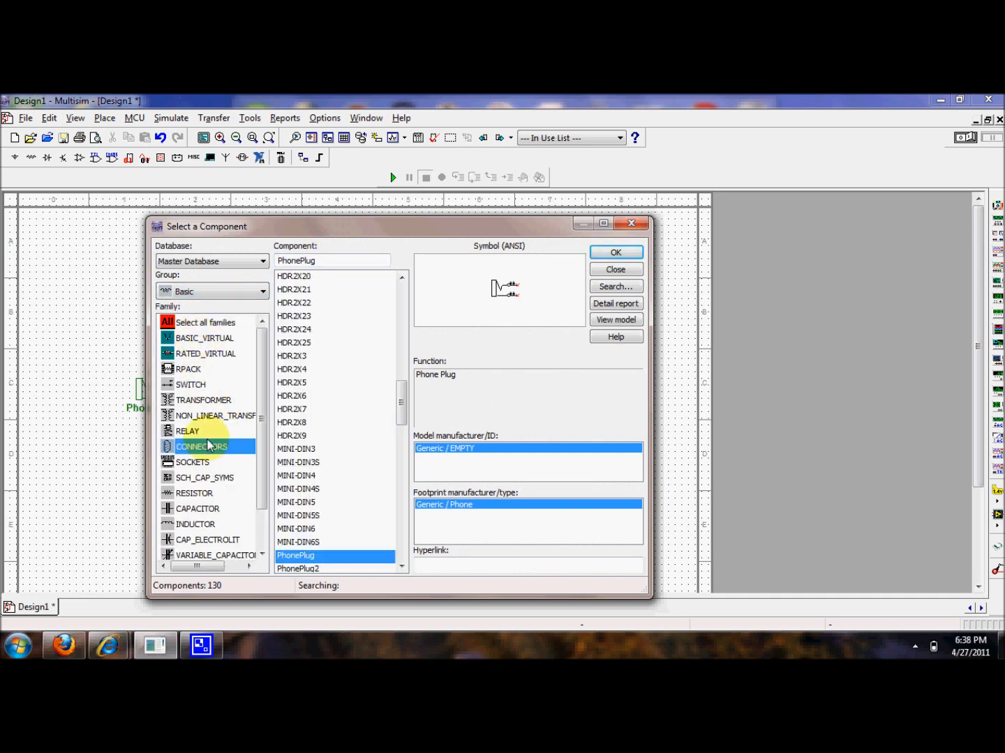
key(Down)
key(Down)
key(Down)
key(Down)
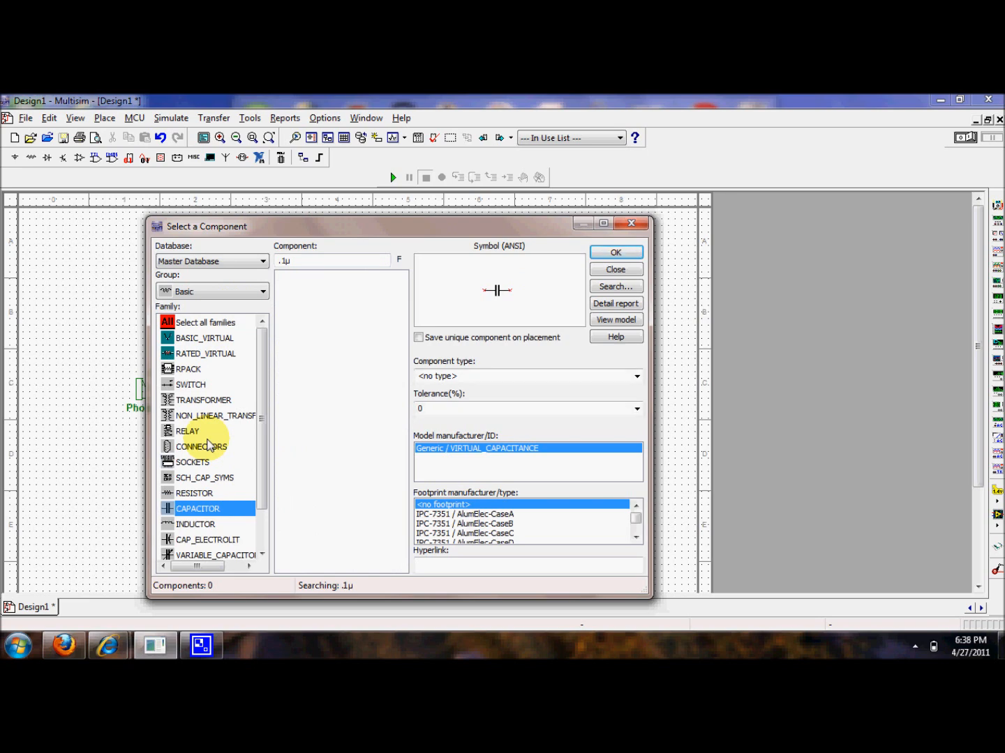
click(618, 253)
click(260, 403)
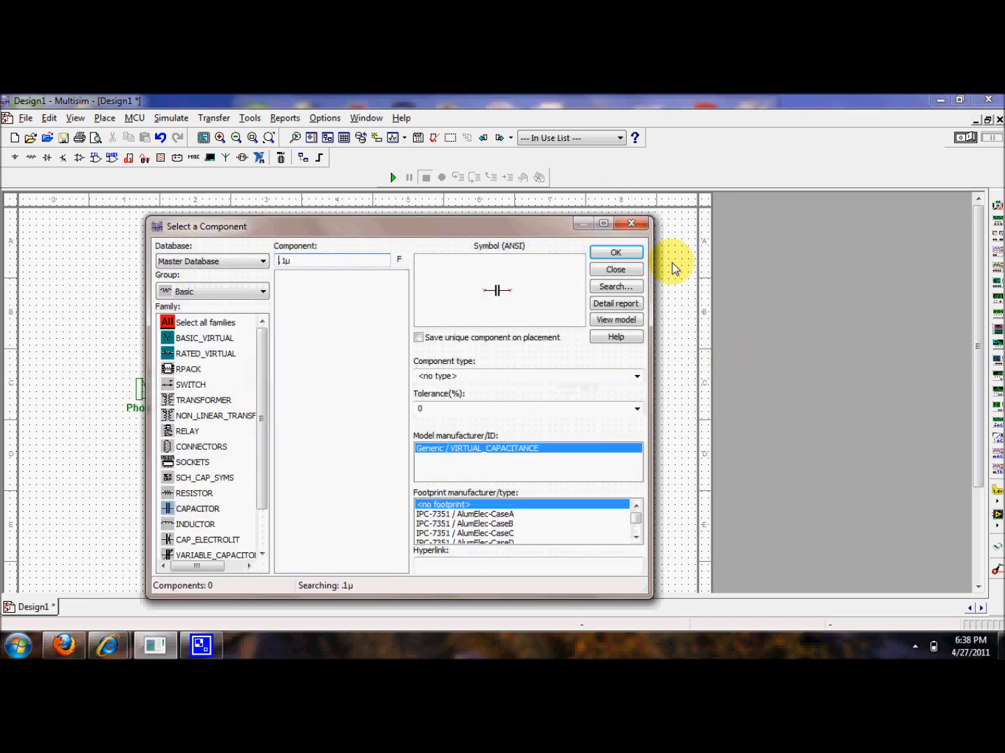
click(616, 252)
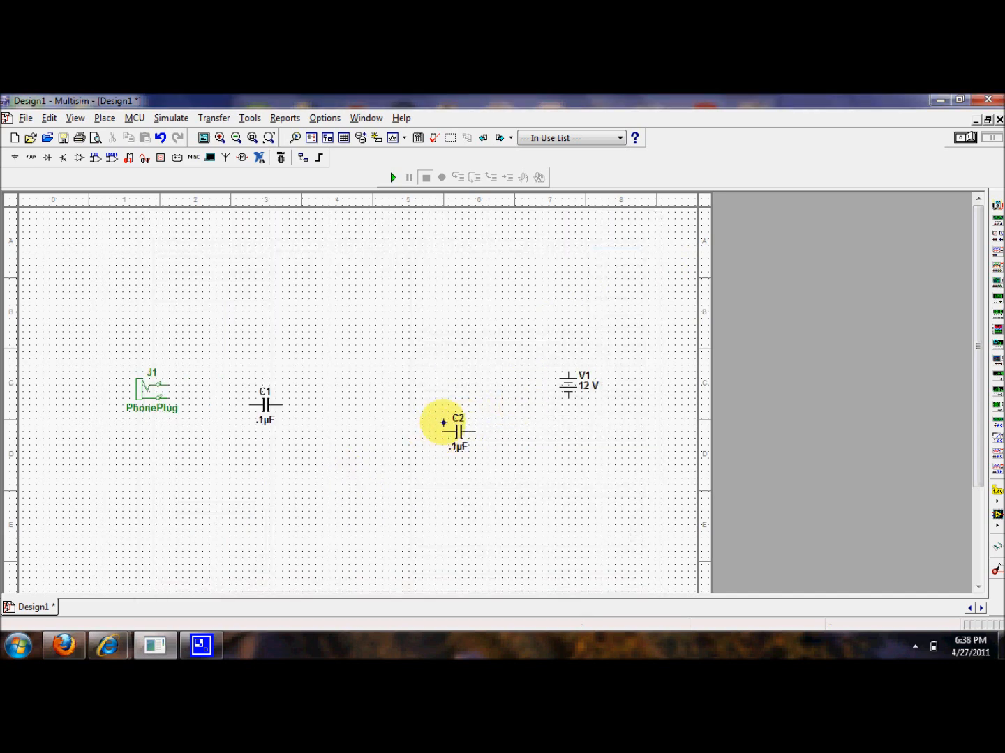
click(444, 423)
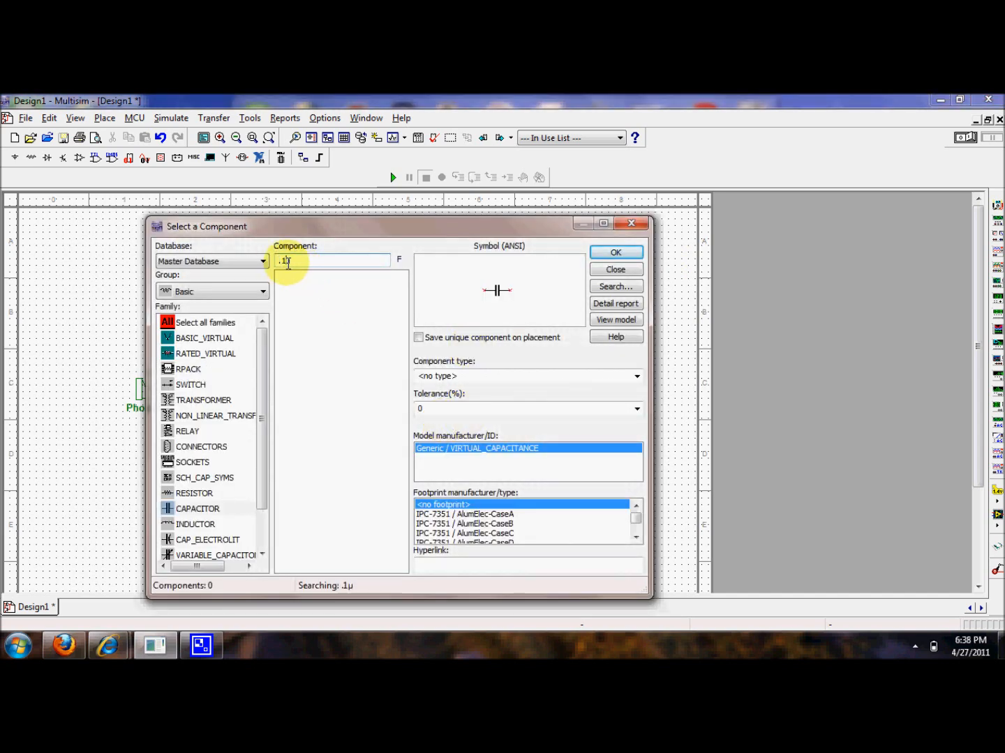
- Place a 10 µF capacitor between the two .1 µF capacitors
text(0)
key(Return)
click(358, 441)
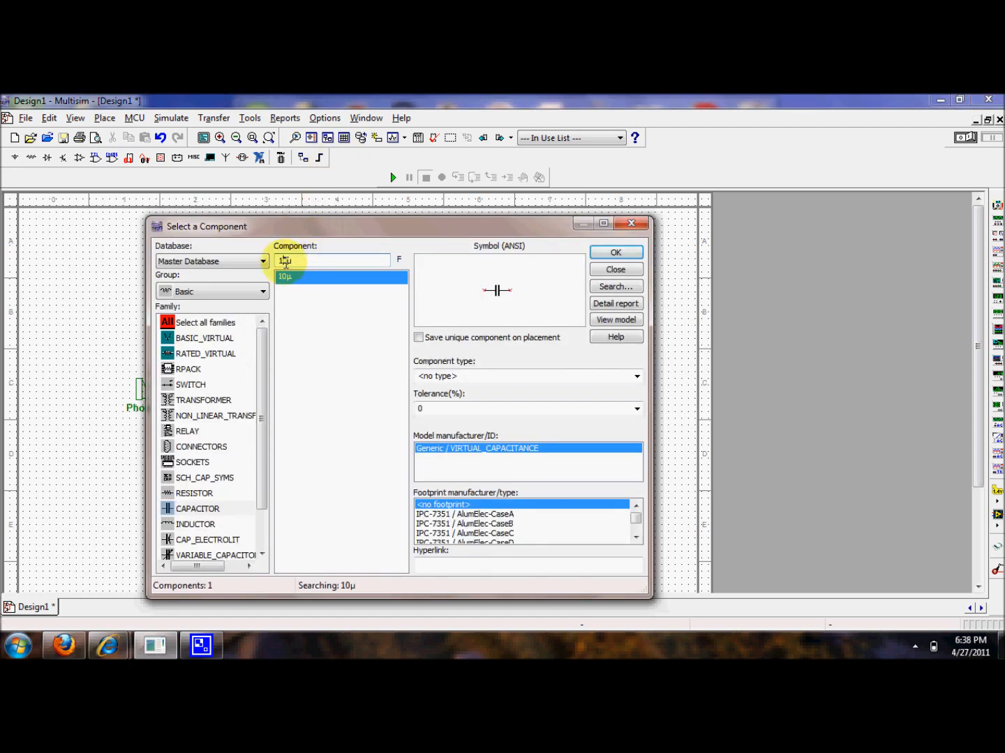
- Place a 2200 µF capacitor above and between the first .1 µF capacitor and the 10 µF capacitor
click(286, 262)
key(BackSpace)
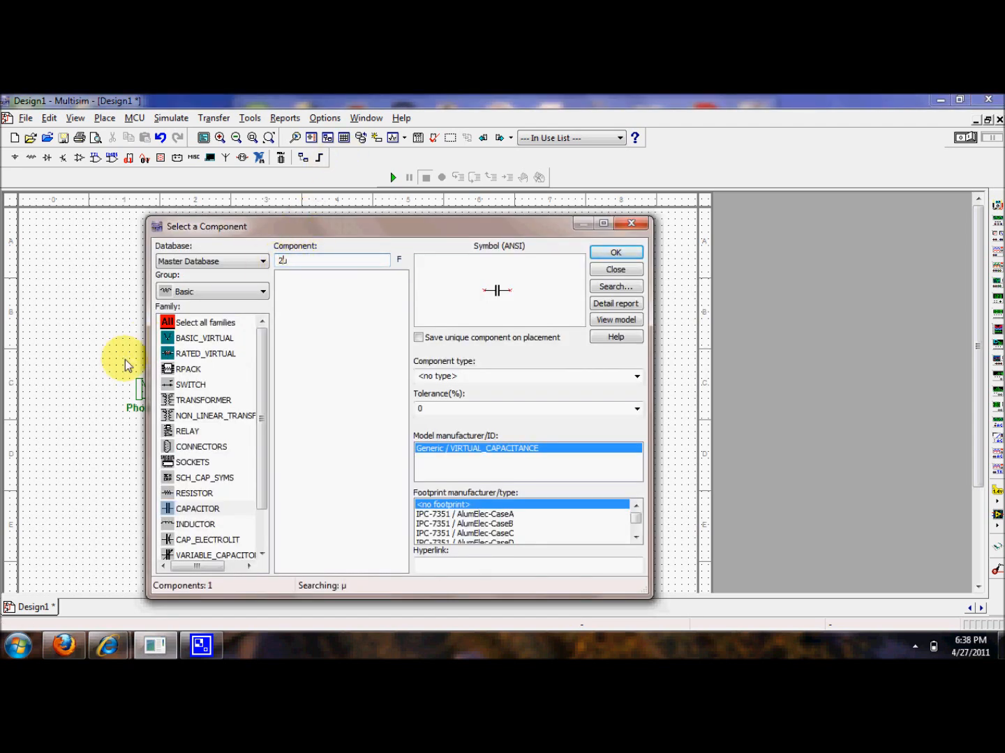
key(Return)
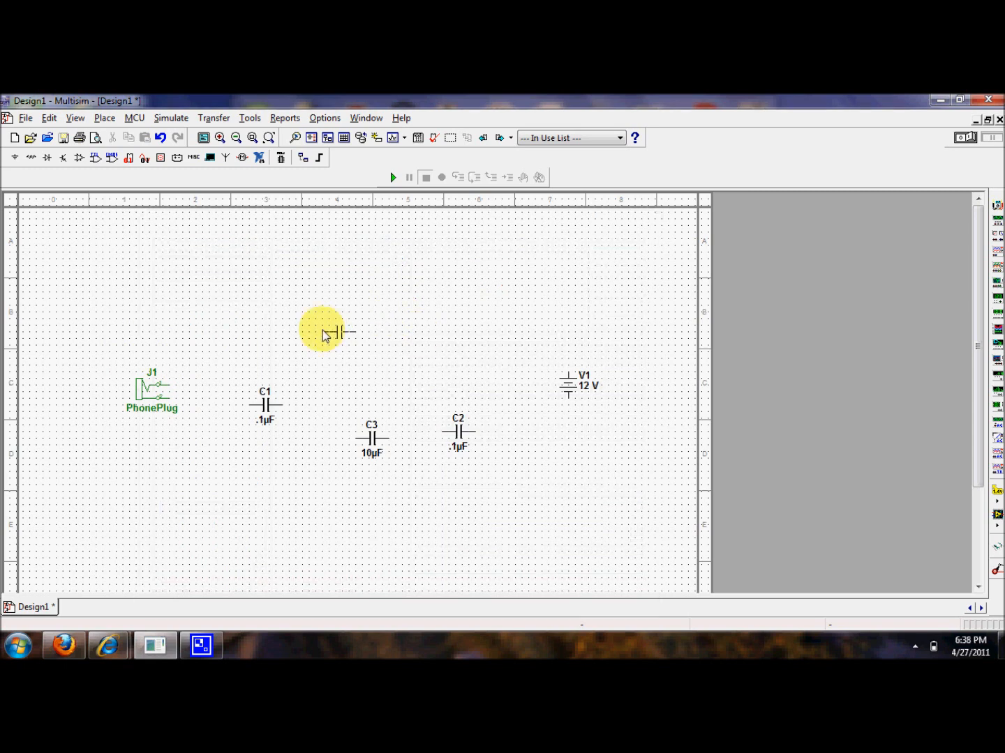
click(318, 352)
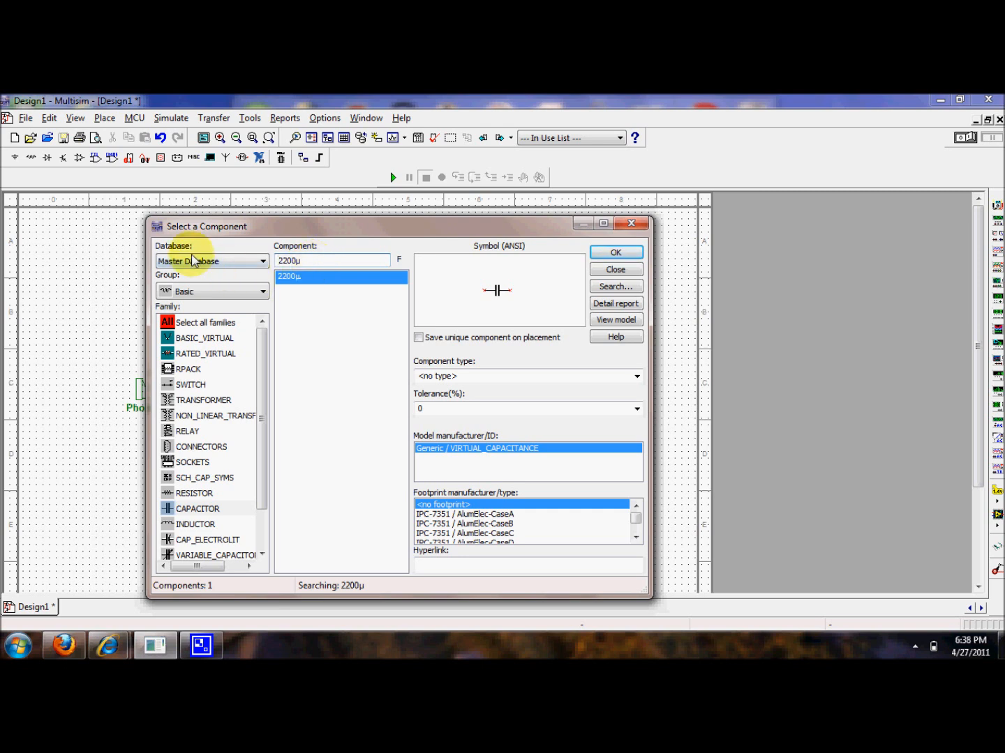
- Search for LM7809, place the LM7809CT voltage regulator above the capacitors, and close the component browser
click(625, 287)
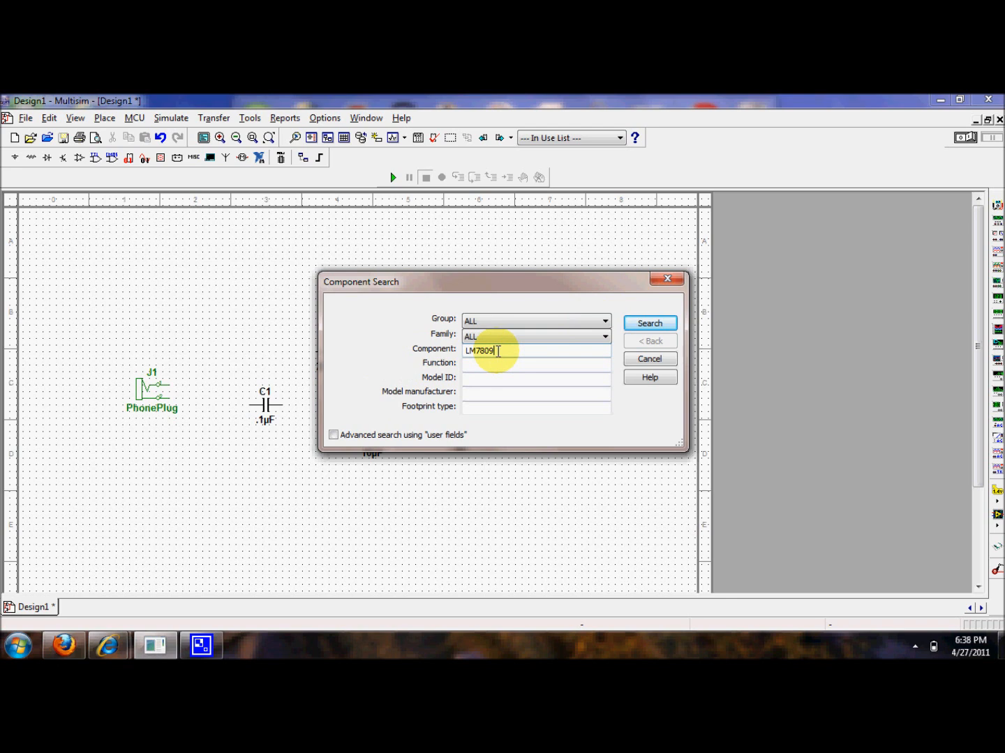
key(Return)
click(672, 269)
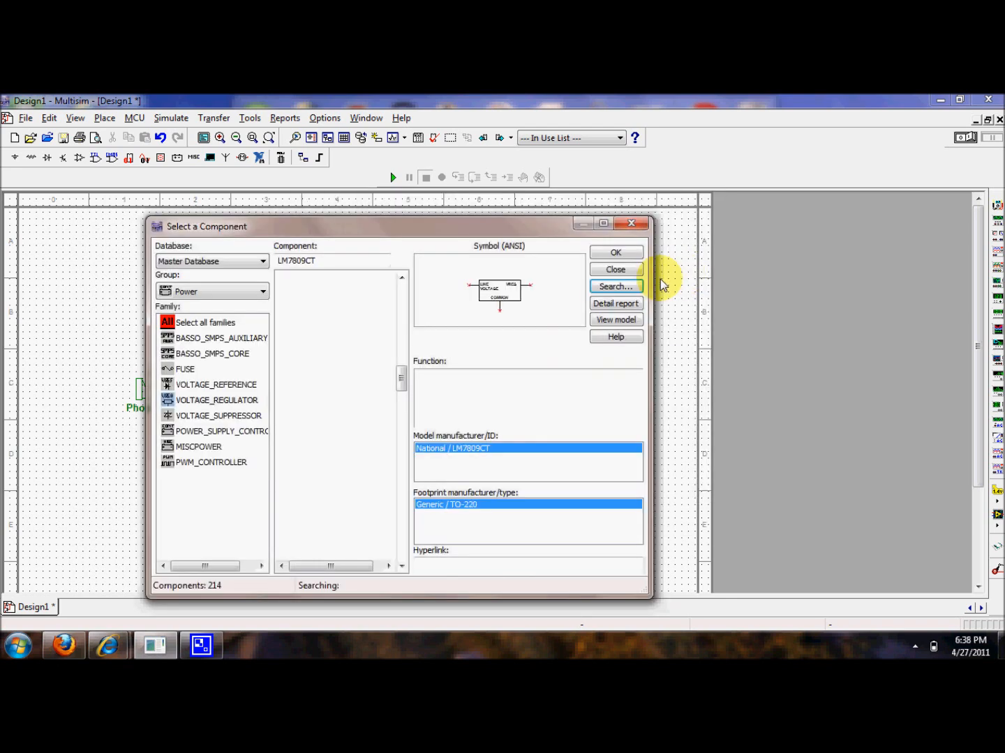
click(614, 252)
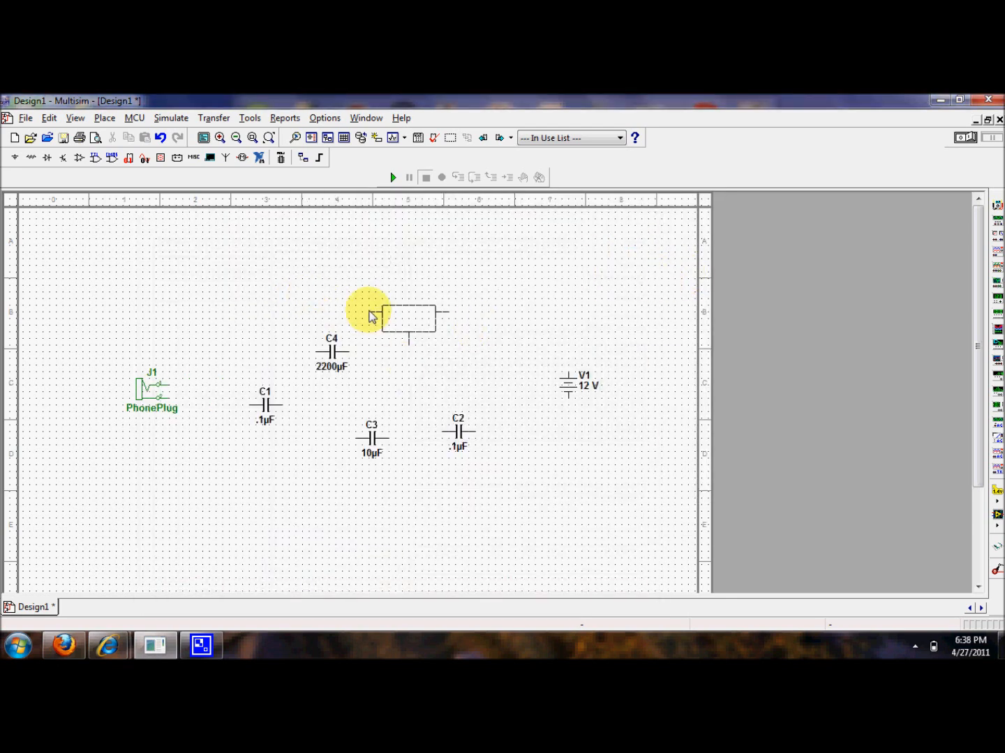
click(369, 318)
click(632, 225)
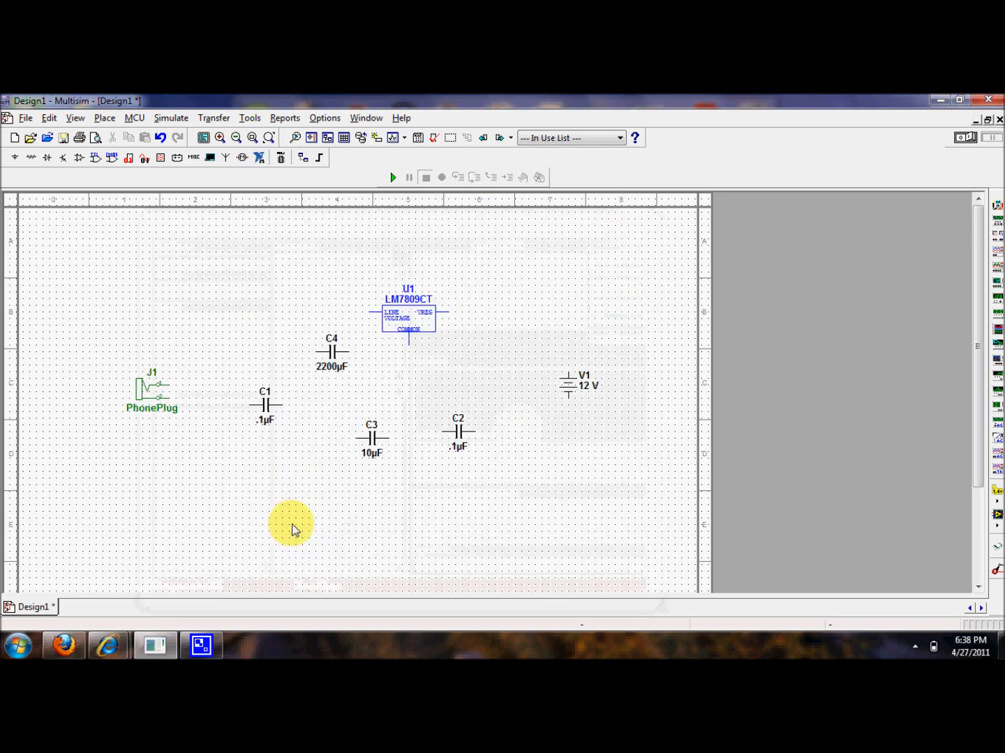
- Rotate all four capacitors 90 degrees clockwise, leaving the voltage regulator out of the selection
drag(551, 524, 252, 342)
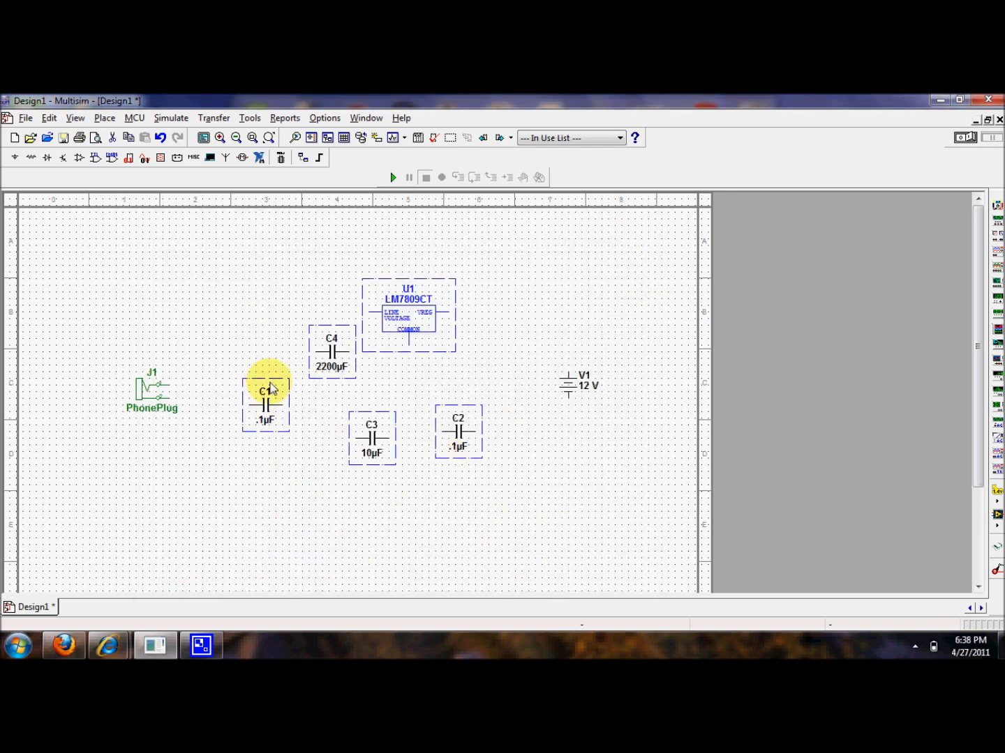
click(417, 314)
click(476, 541)
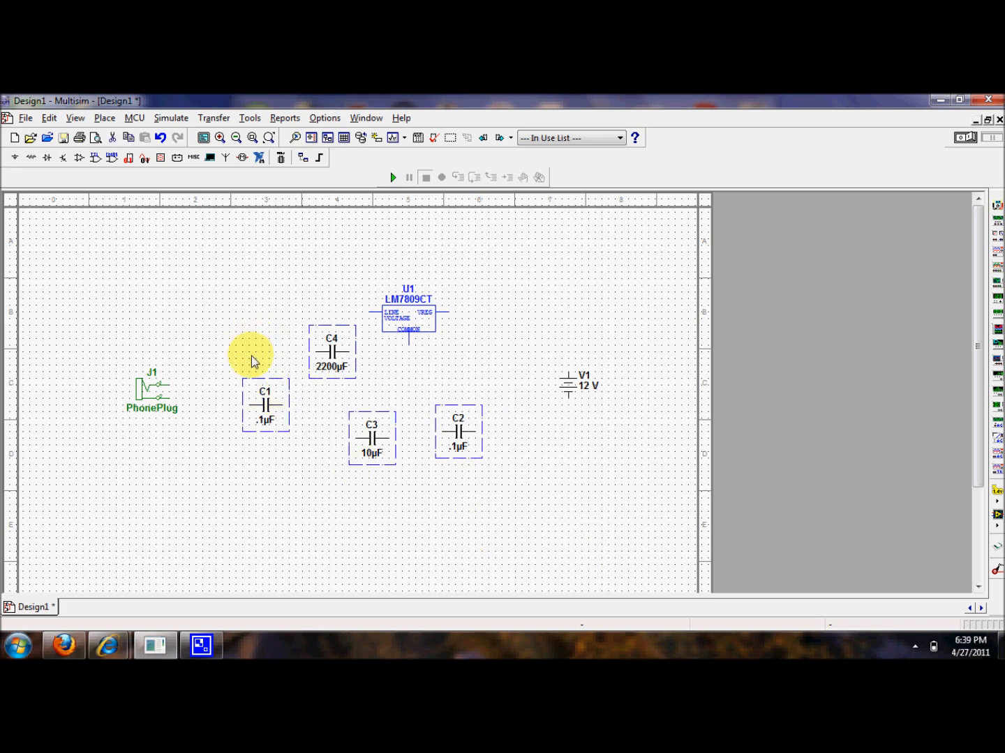
right_click(325, 355)
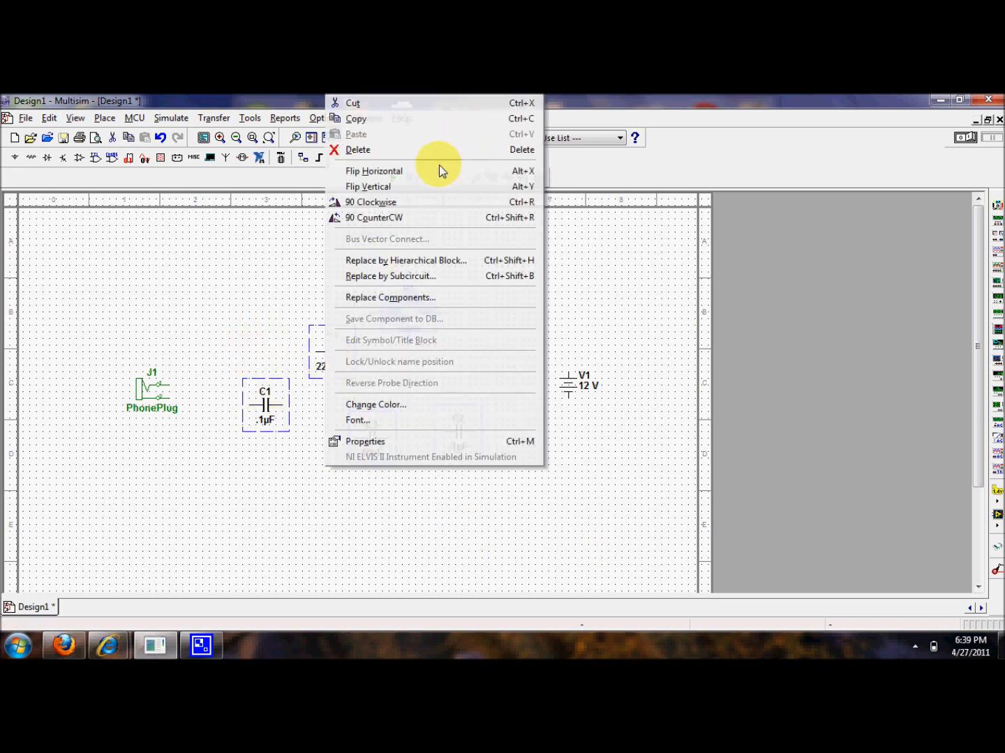
click(436, 203)
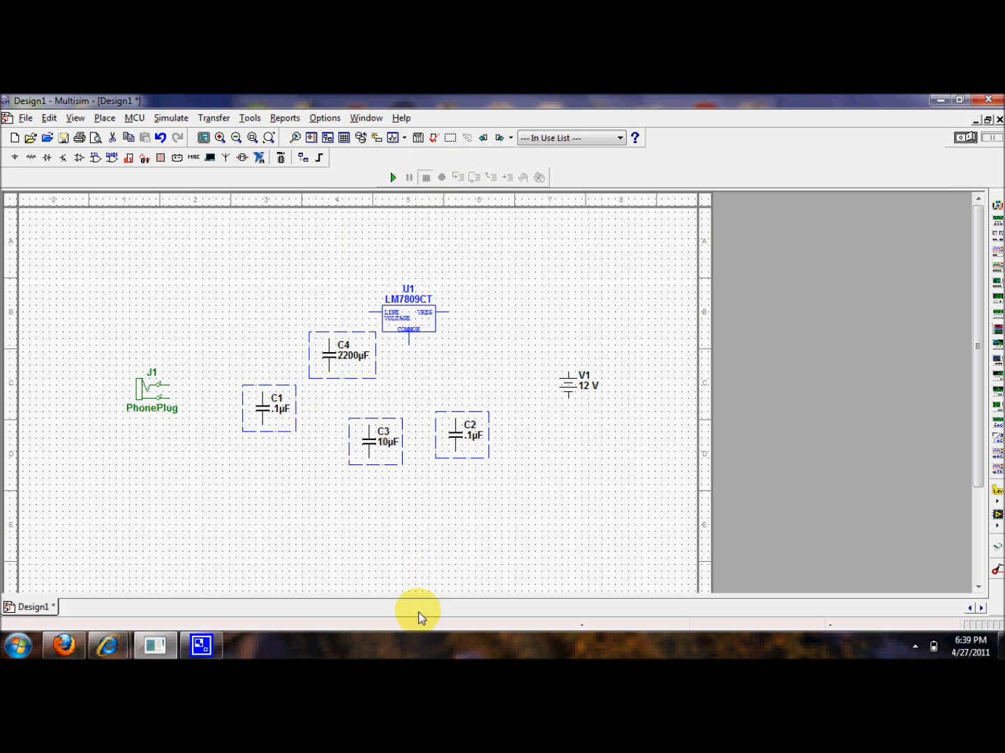
click(447, 466)
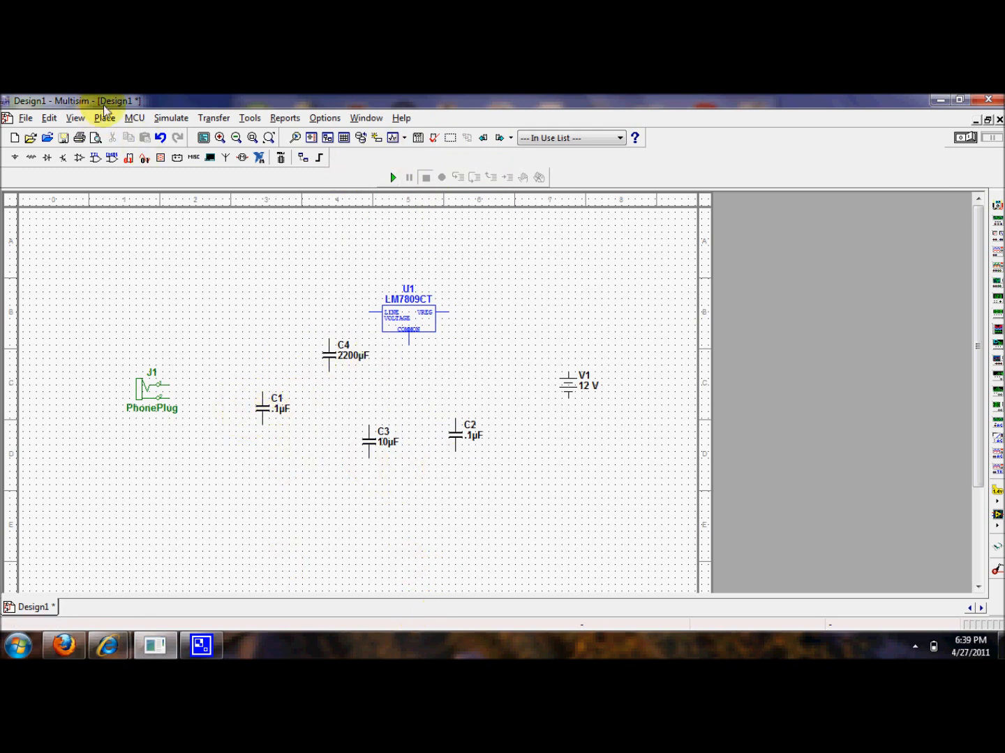
- Search all groups for the 1N4007 diode, place it just above the phone plug, and close the component browser
key(ctrl+w)
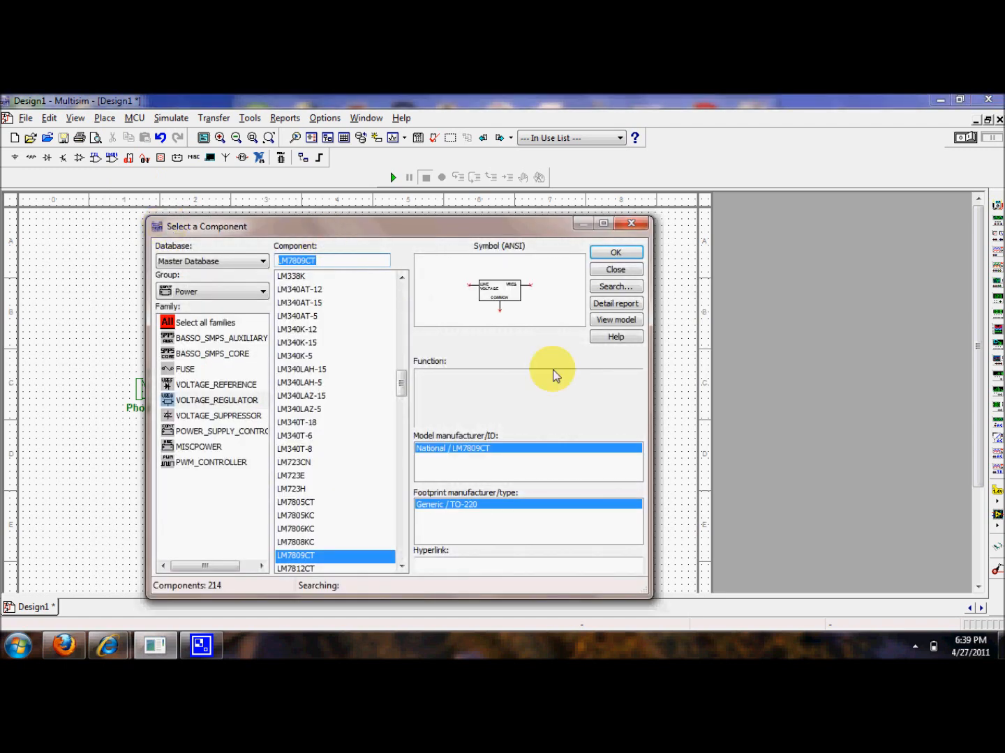
click(636, 288)
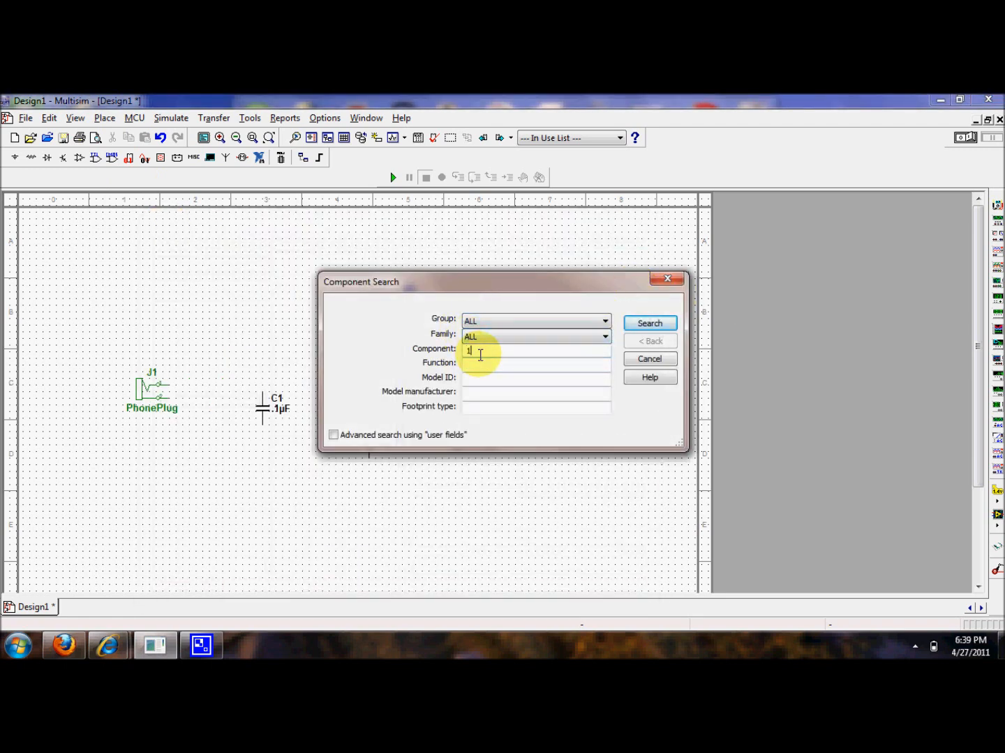
text(1N4001)
key(Return)
click(682, 274)
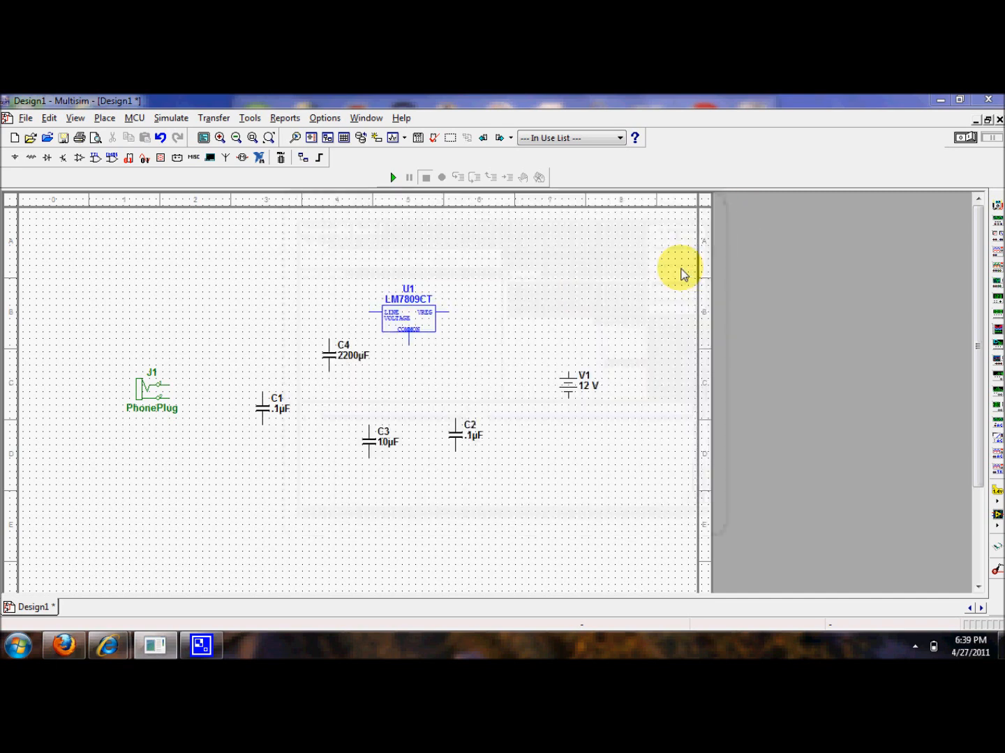
click(619, 253)
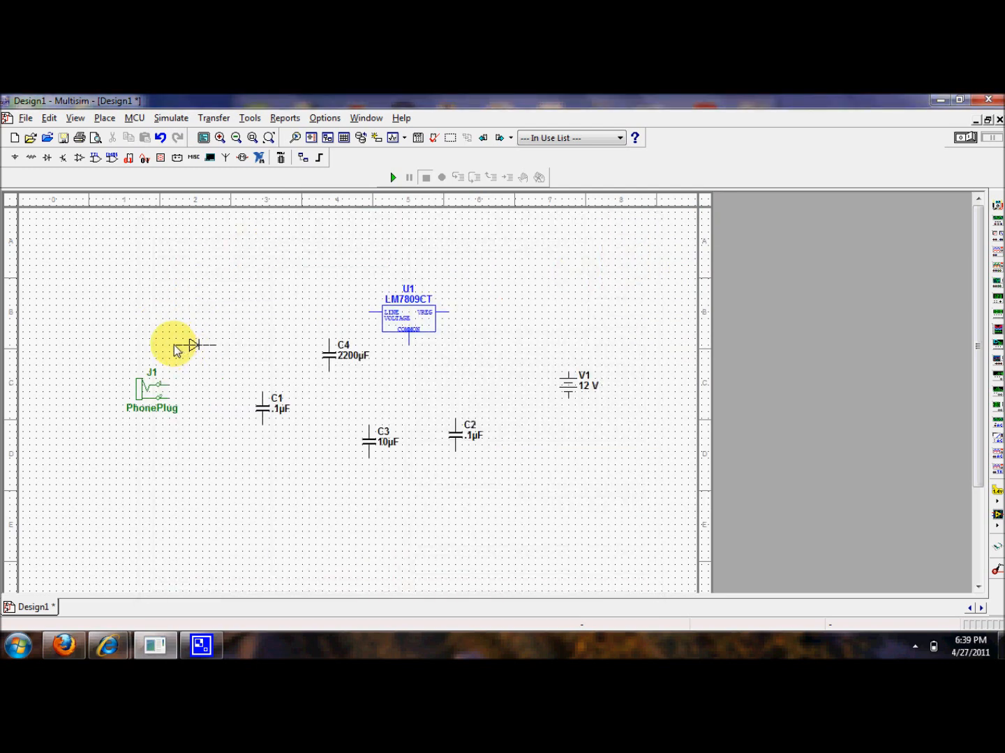
click(173, 351)
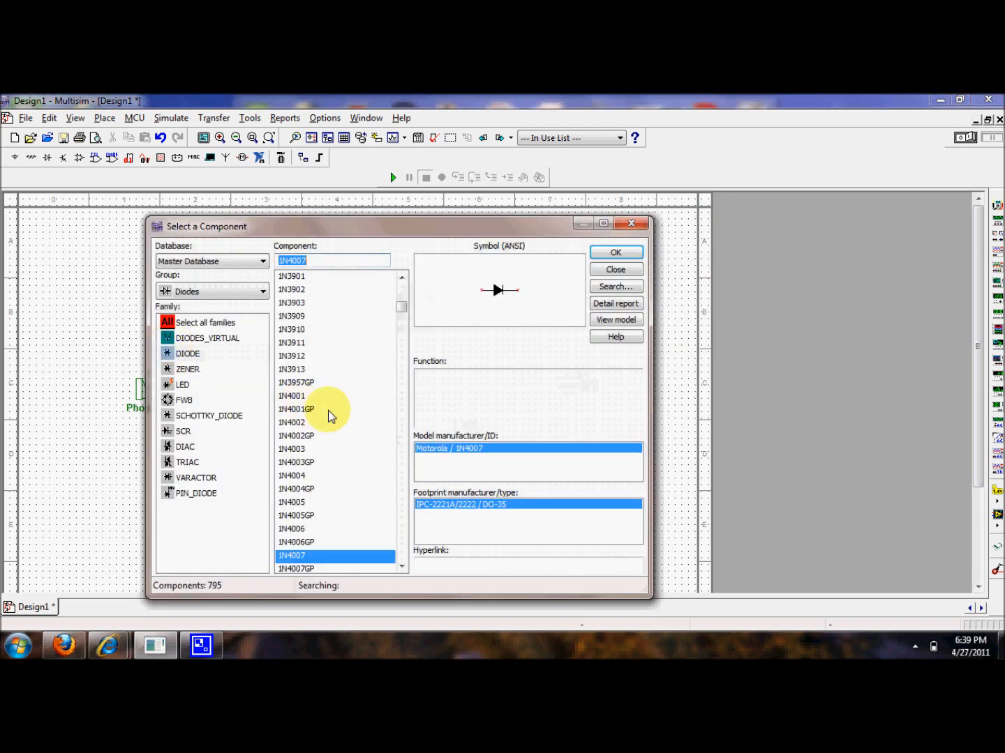
click(627, 227)
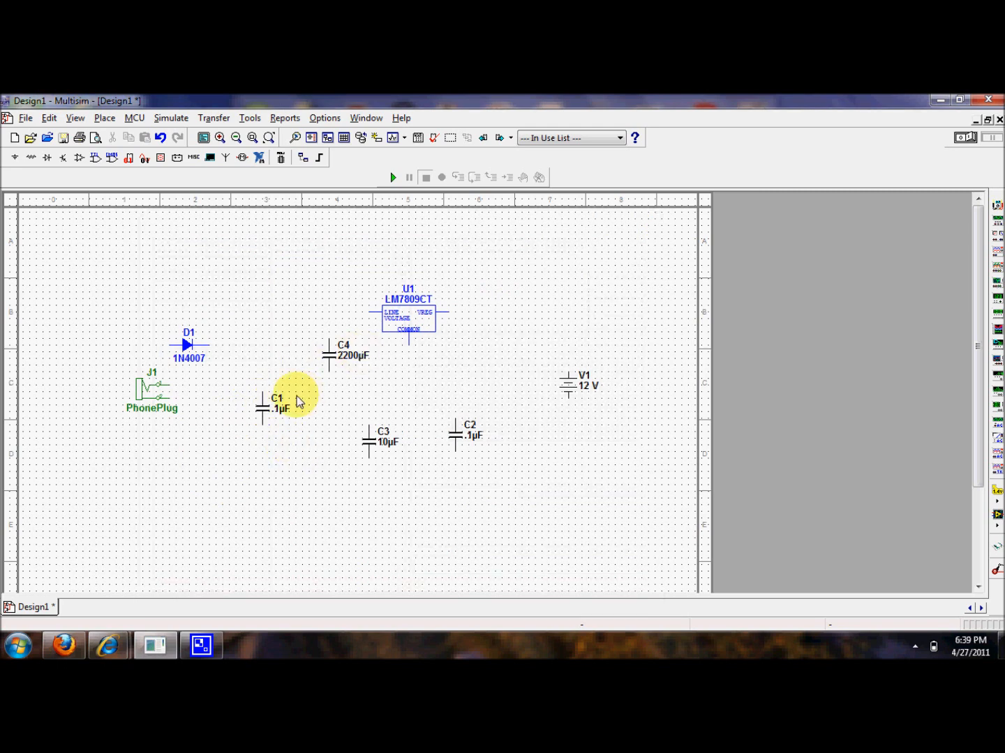
- Line up the capacitors in one row as 2200 µF, C1, C2 and 10 µF, leaving a wide gap between C1 and C2
drag(262, 411, 307, 470)
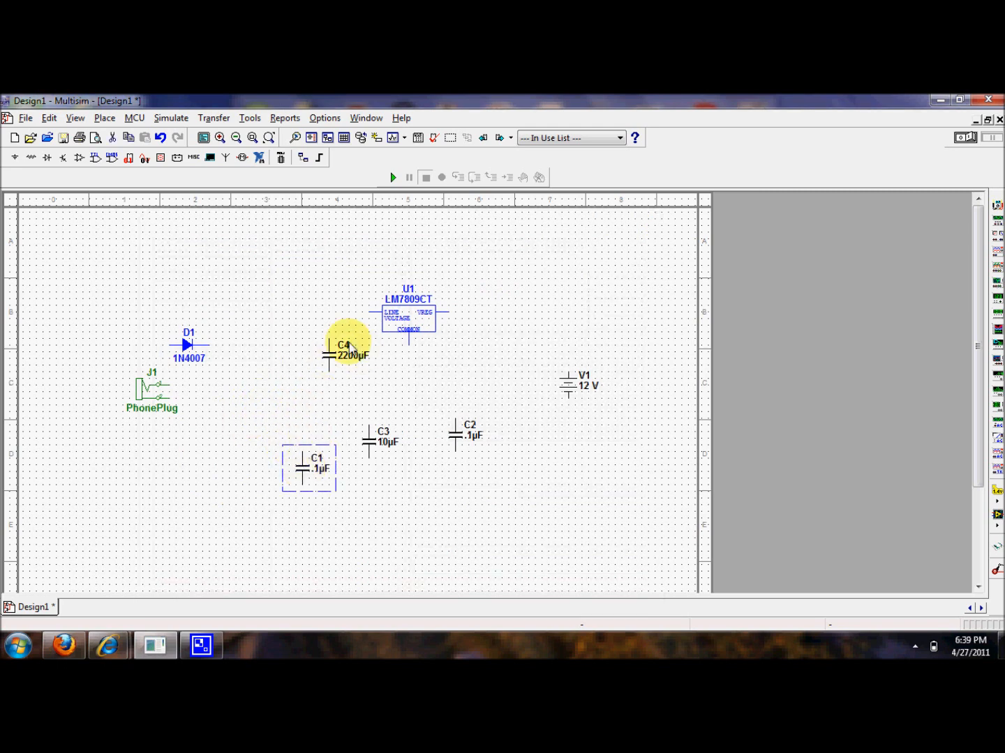
drag(334, 357, 251, 402)
drag(303, 465, 305, 399)
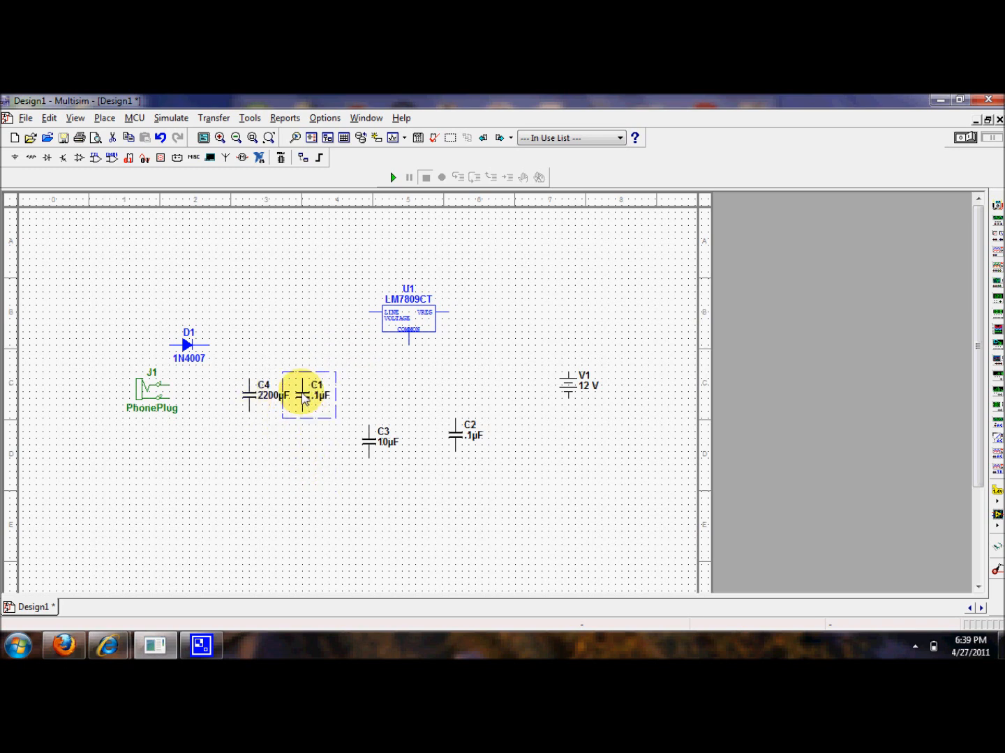
click(461, 457)
drag(462, 457, 461, 399)
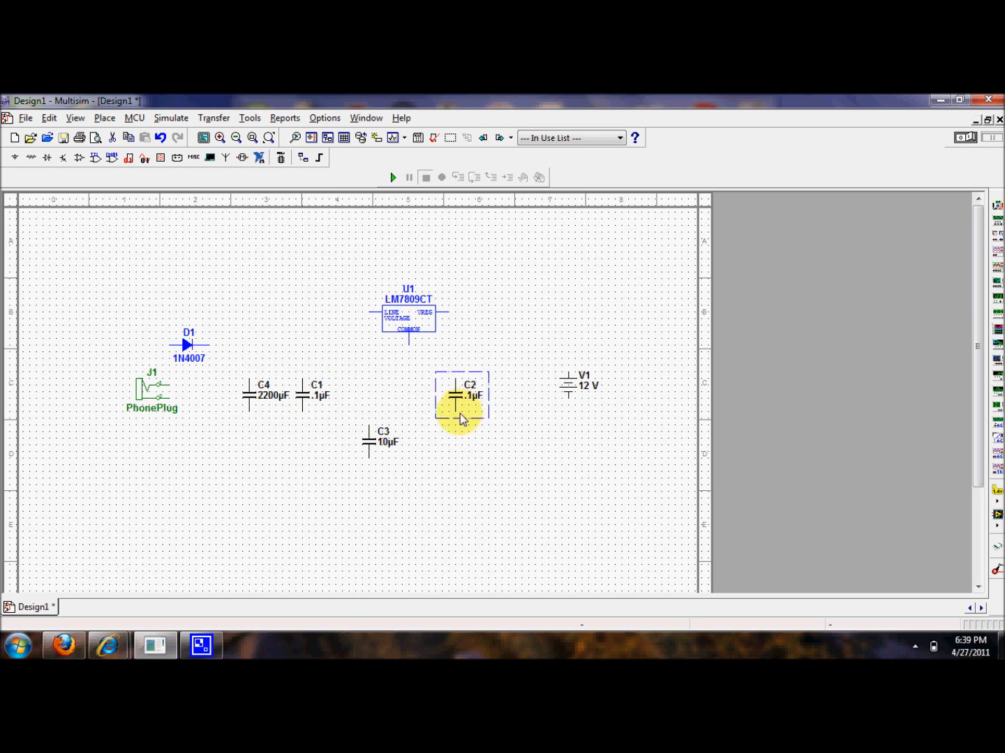
drag(367, 449, 504, 398)
- Lower the 12 V source level with the capacitors, and align the diode and voltage regulator on one line just above the capacitor row
mouse_move(395, 342)
mouse_down()
mouse_move(407, 321)
mouse_move(387, 319)
mouse_move(401, 324)
mouse_up()
drag(568, 398, 570, 395)
click(478, 469)
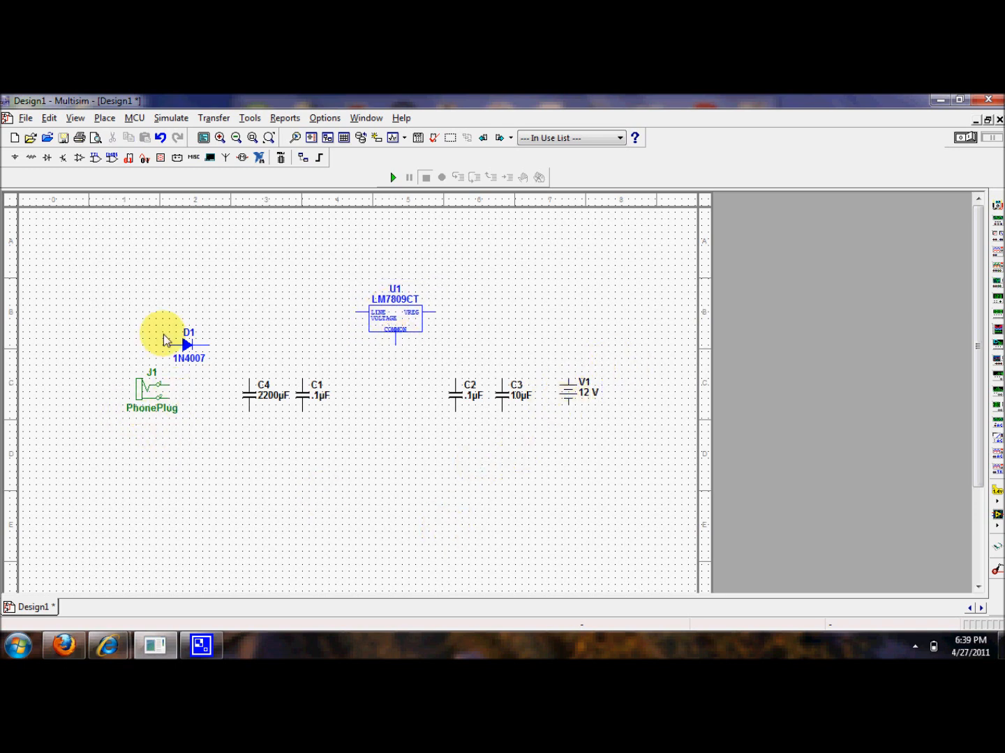
drag(188, 344, 206, 360)
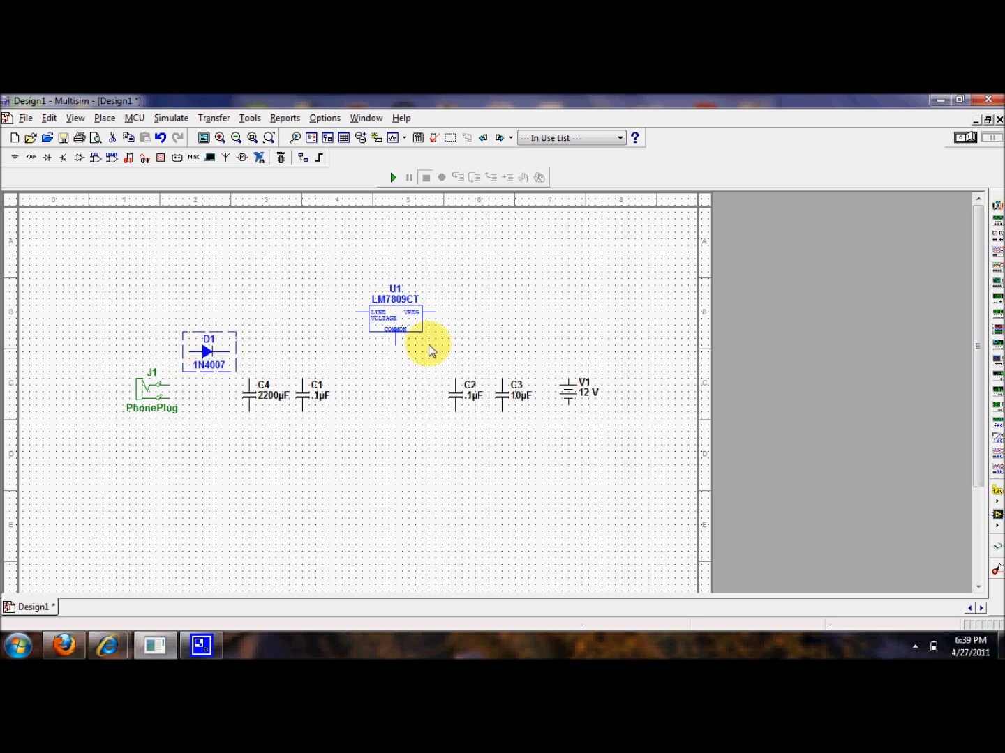
drag(398, 330, 392, 368)
click(355, 444)
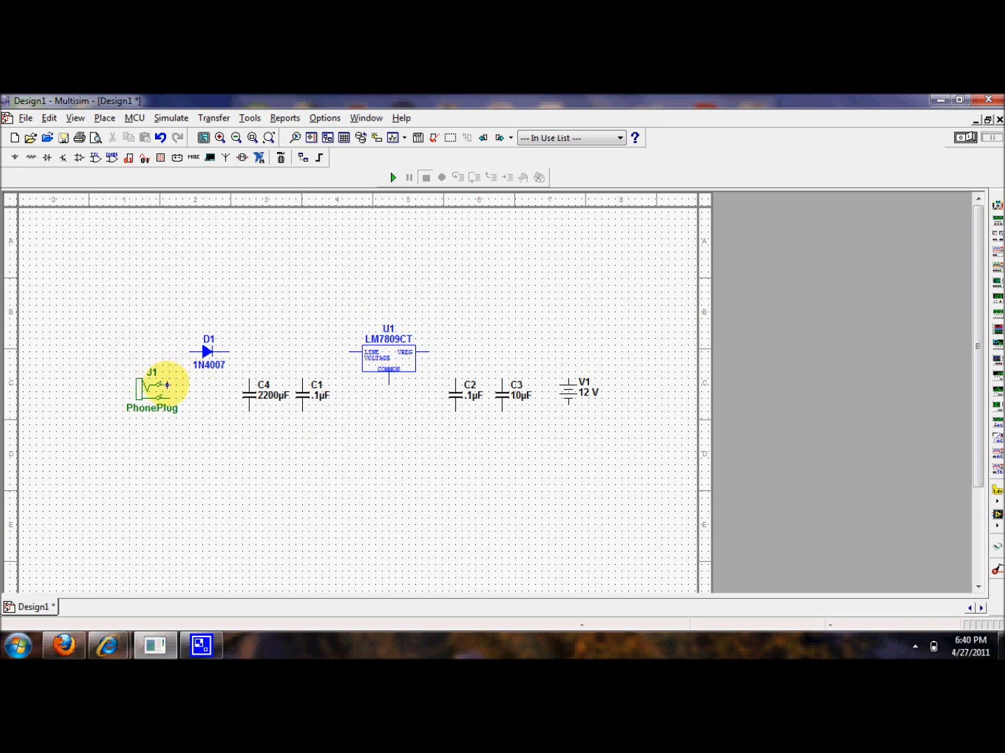
- Wire the phone plug's upper terminal to the diode's anode and the diode's cathode to the top of the 2200 µF capacitor
click(168, 384)
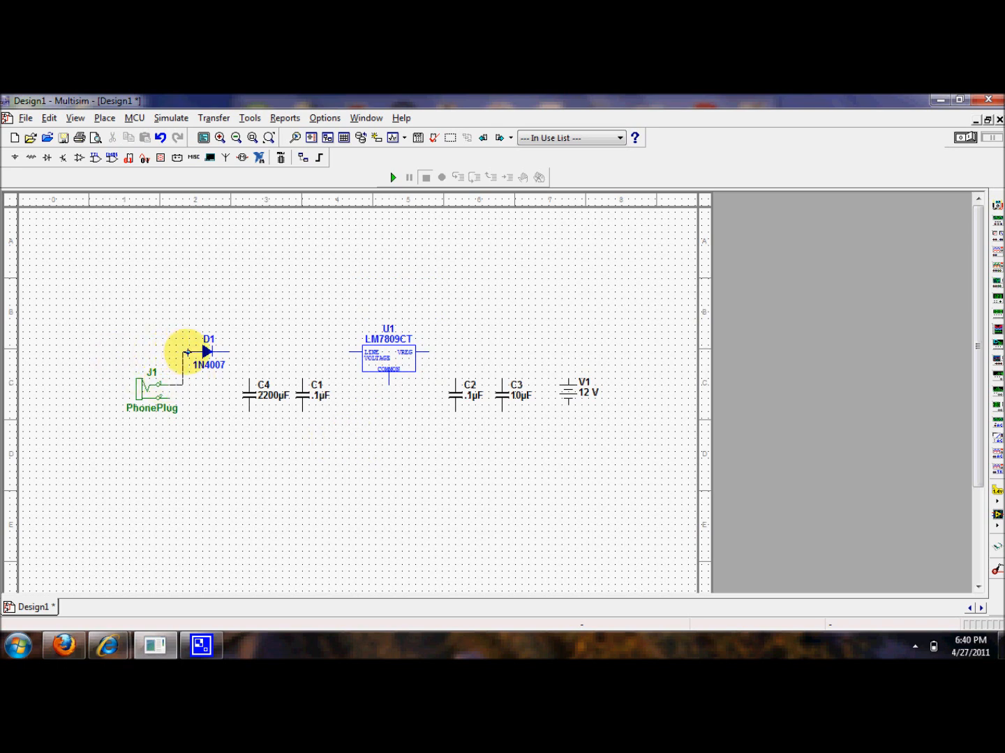
click(191, 354)
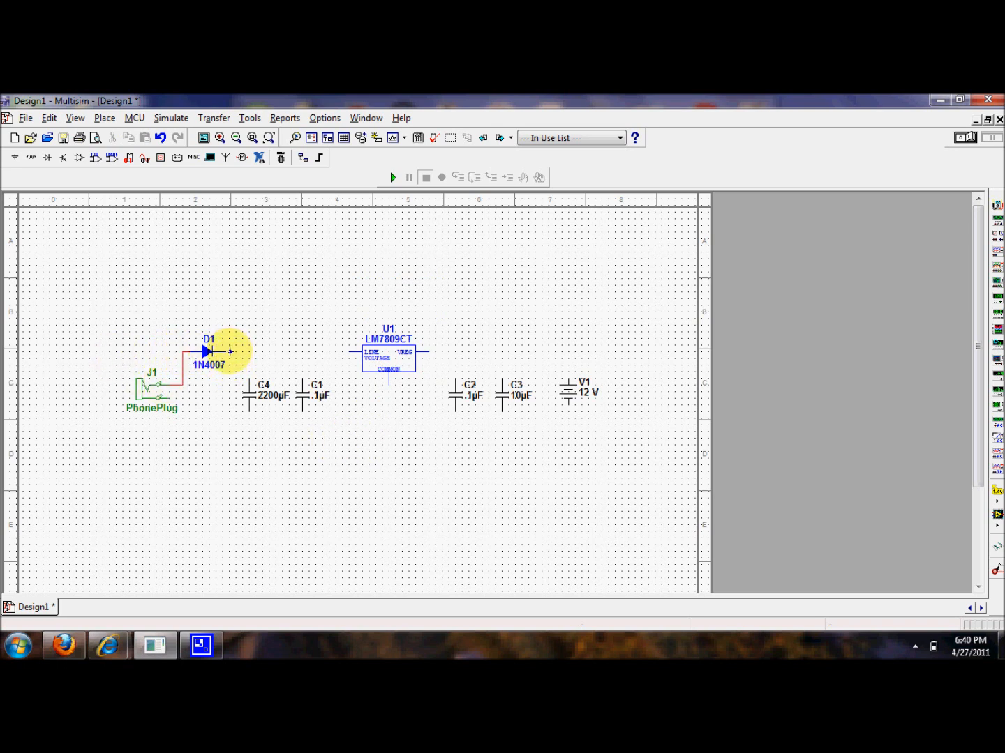
click(231, 351)
click(248, 380)
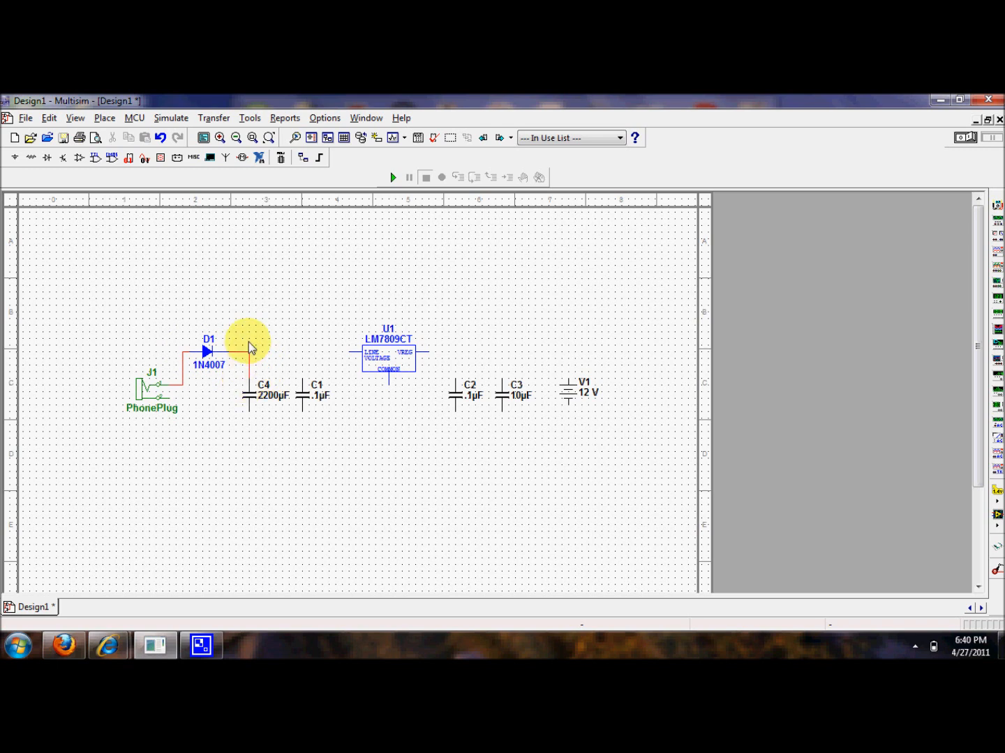
- Wire the top of C1 to the wire corner above the 2200 µF capacitor, and connect the regulator's LINE pin to the same line
click(308, 385)
click(304, 381)
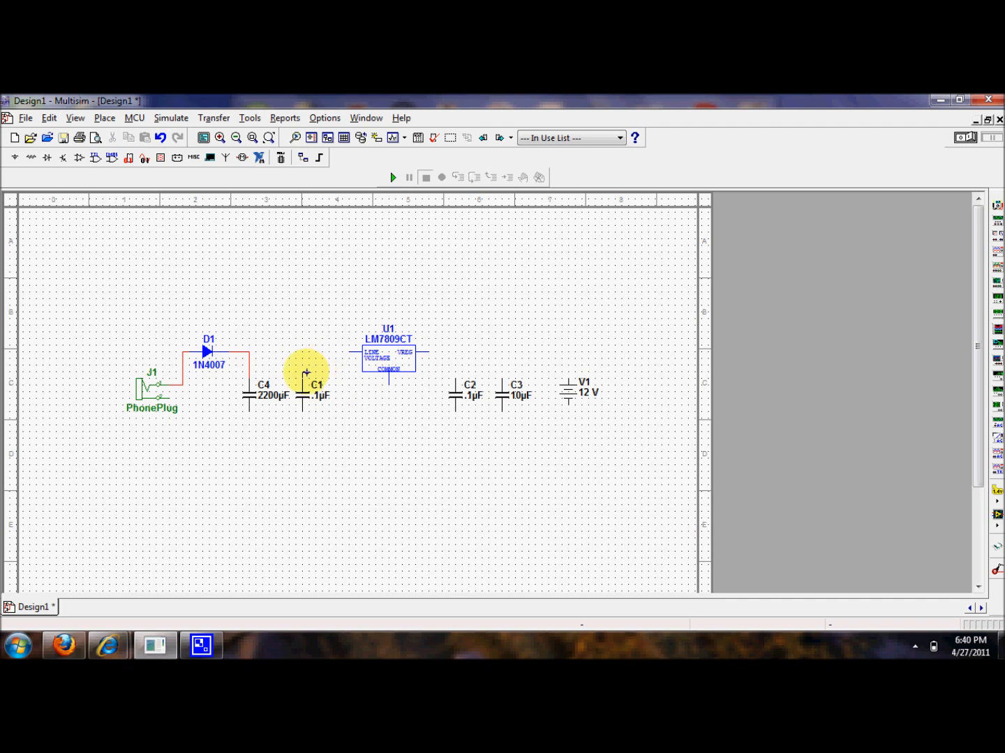
click(249, 351)
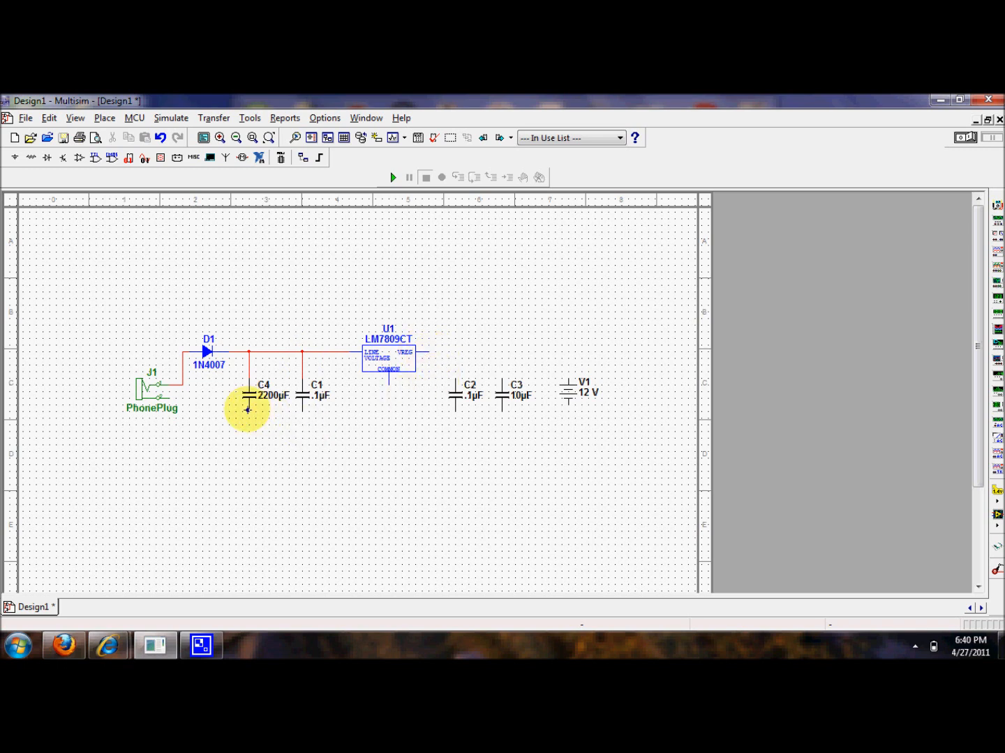
- Wire the bottom of the 2200 µF capacitor to the phone plug's lower terminal, and join the bottom of C1 to that wire
click(247, 411)
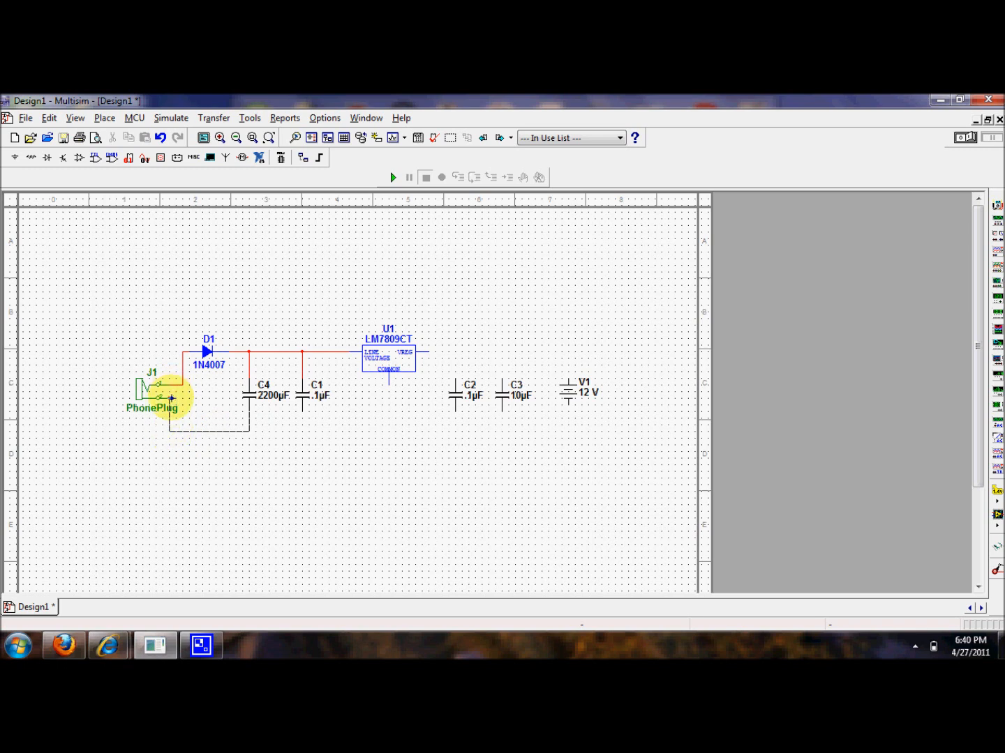
click(168, 405)
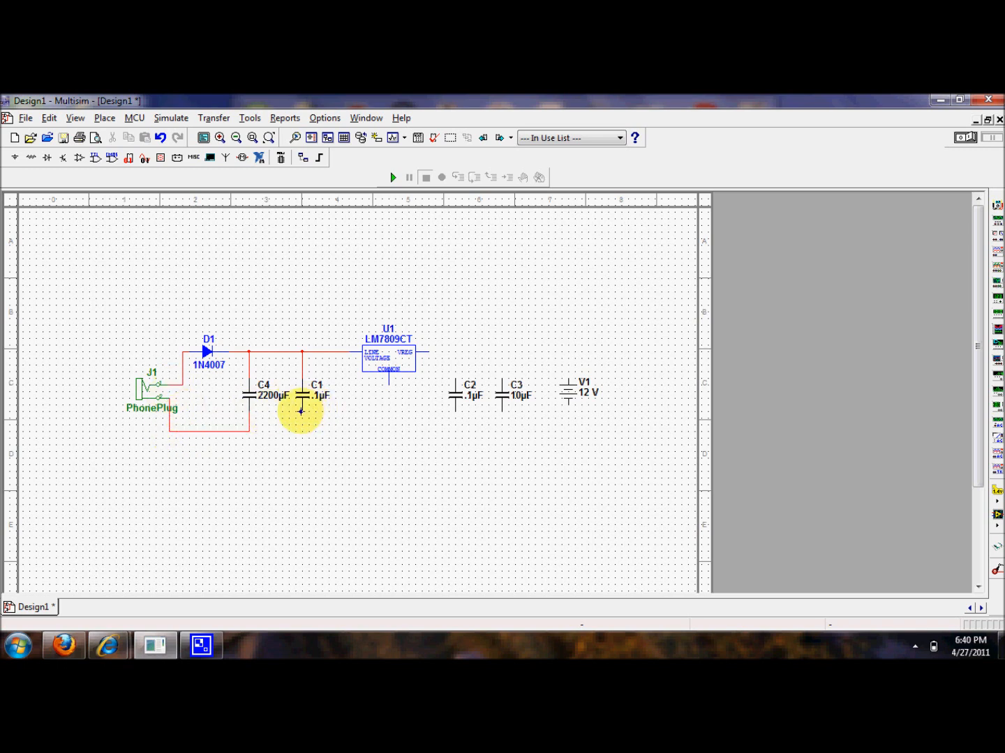
click(301, 411)
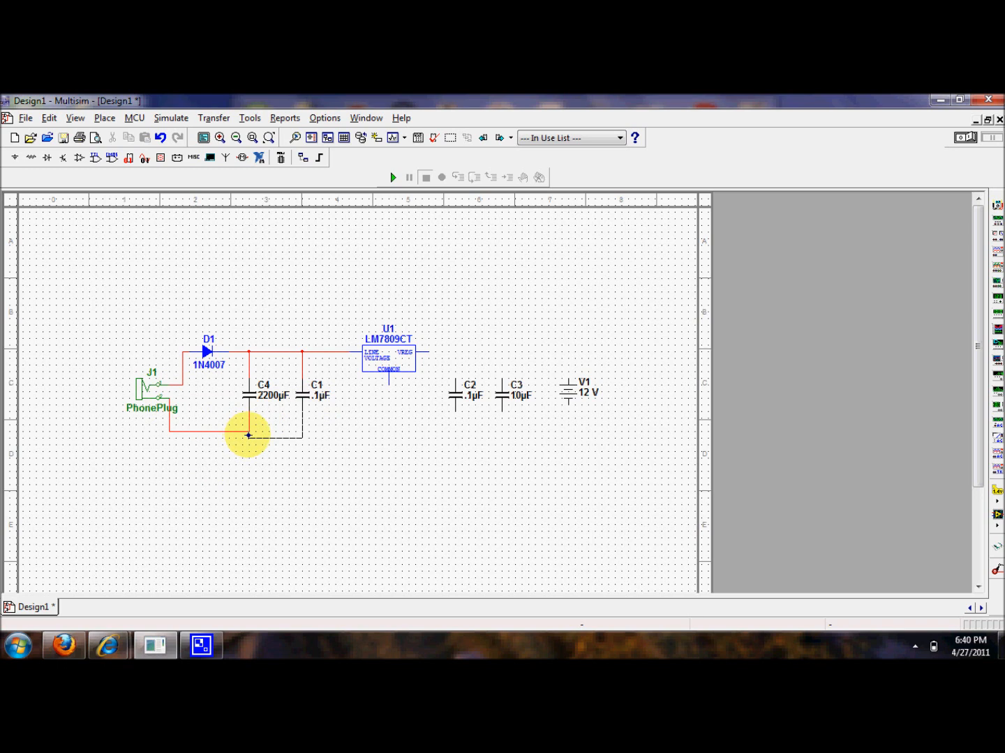
click(248, 432)
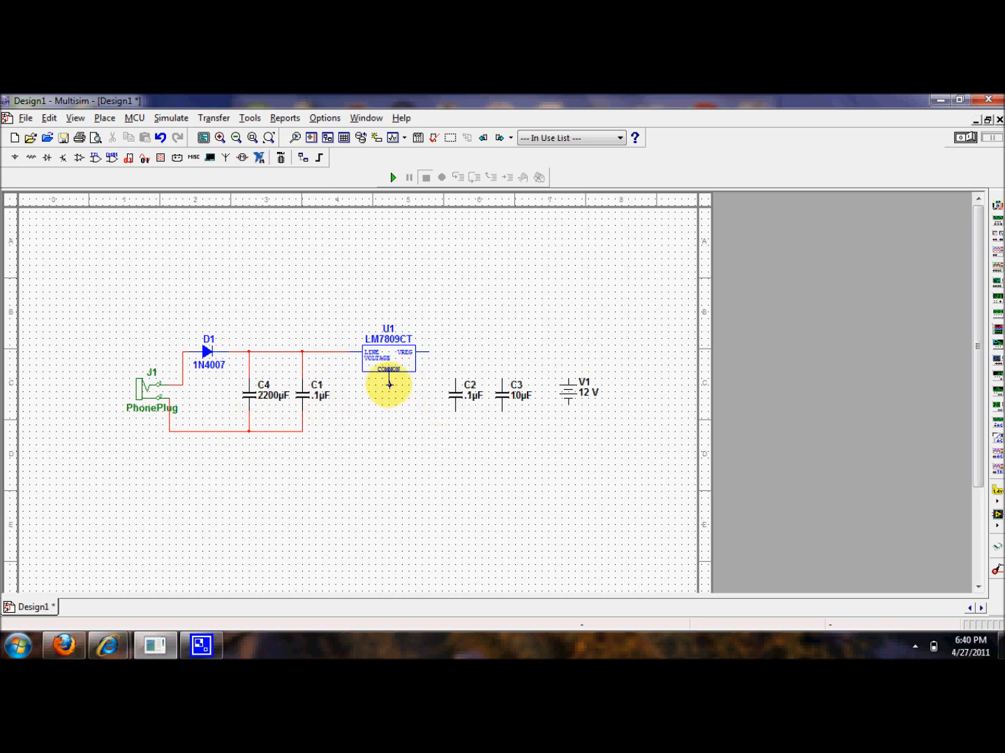
- Connect the regulator's COMMON pin and the bottom of C2 to the lower rail
click(389, 384)
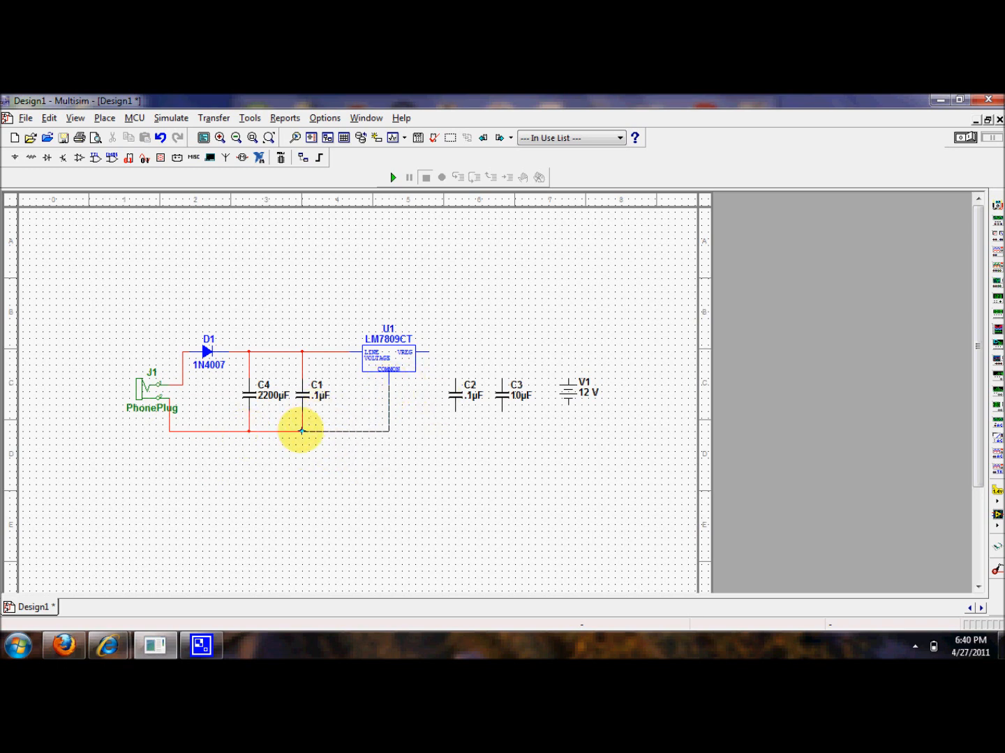
click(458, 415)
click(435, 436)
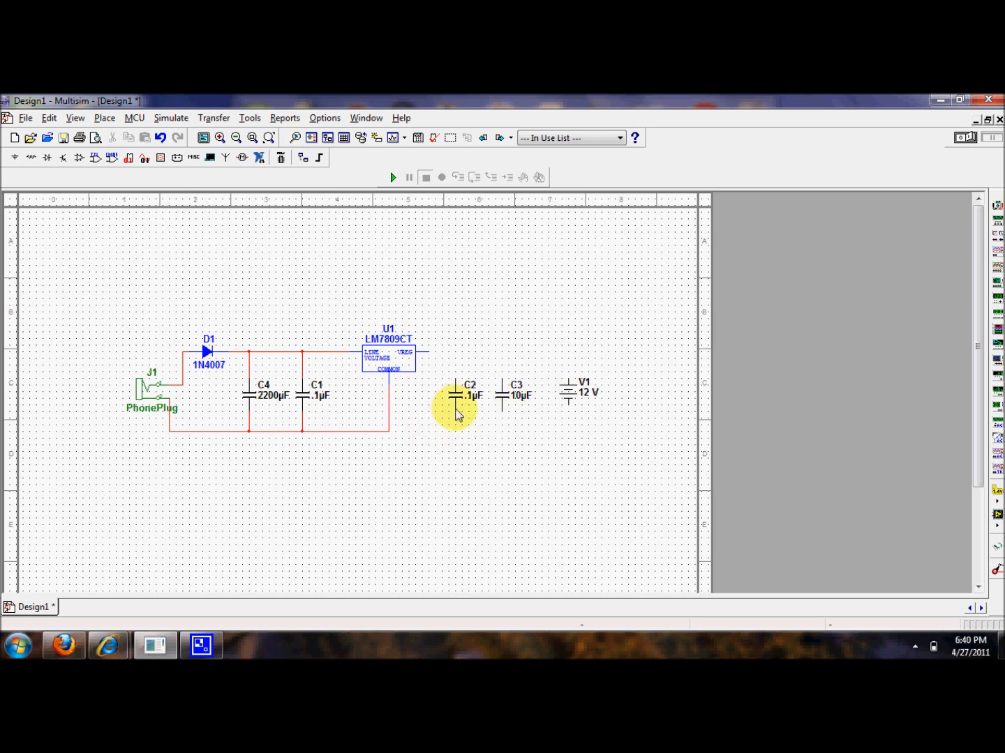
click(456, 411)
click(389, 430)
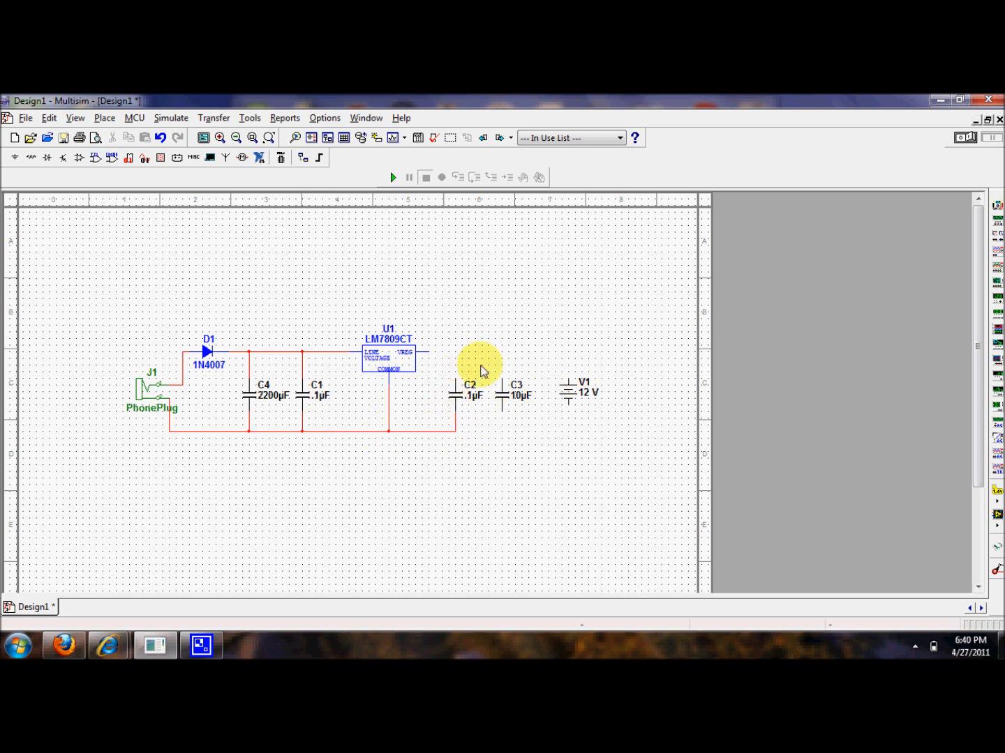
- Wire the top of C2 to the regulator's VREG pin, and connect the top of the 10 µF capacitor to that wire
click(454, 377)
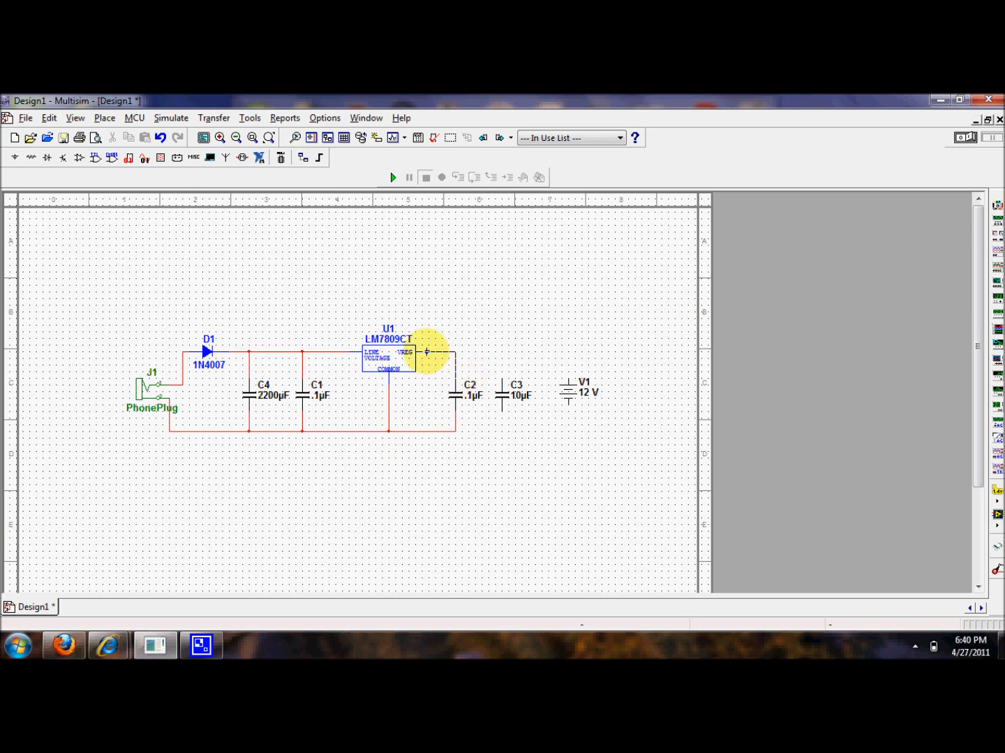
click(428, 351)
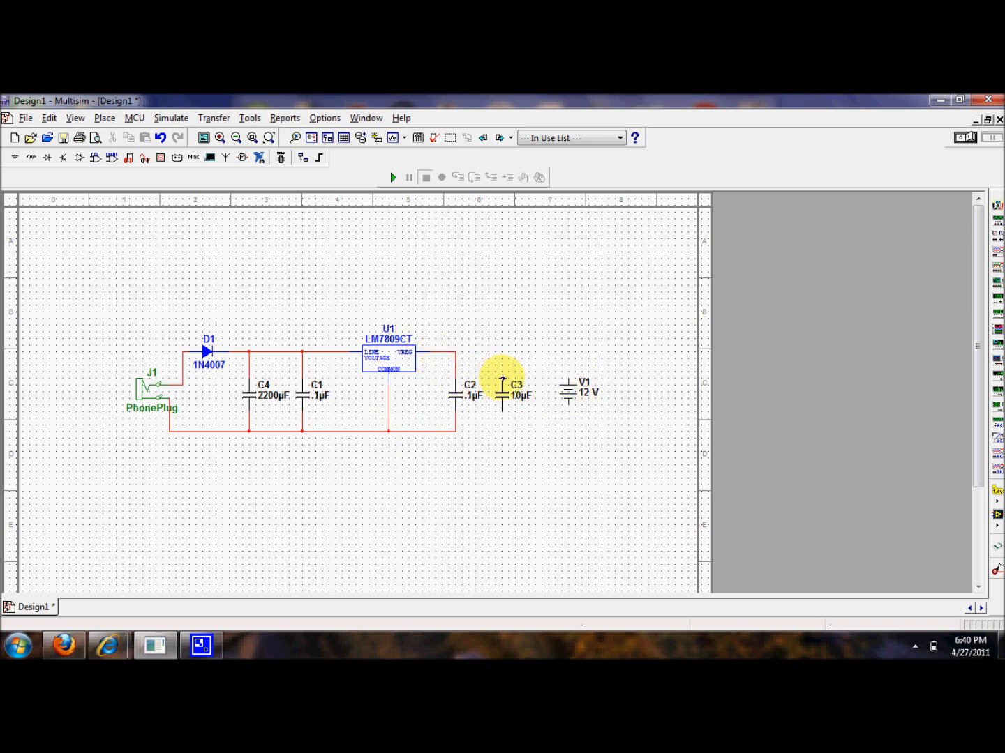
click(500, 380)
click(459, 351)
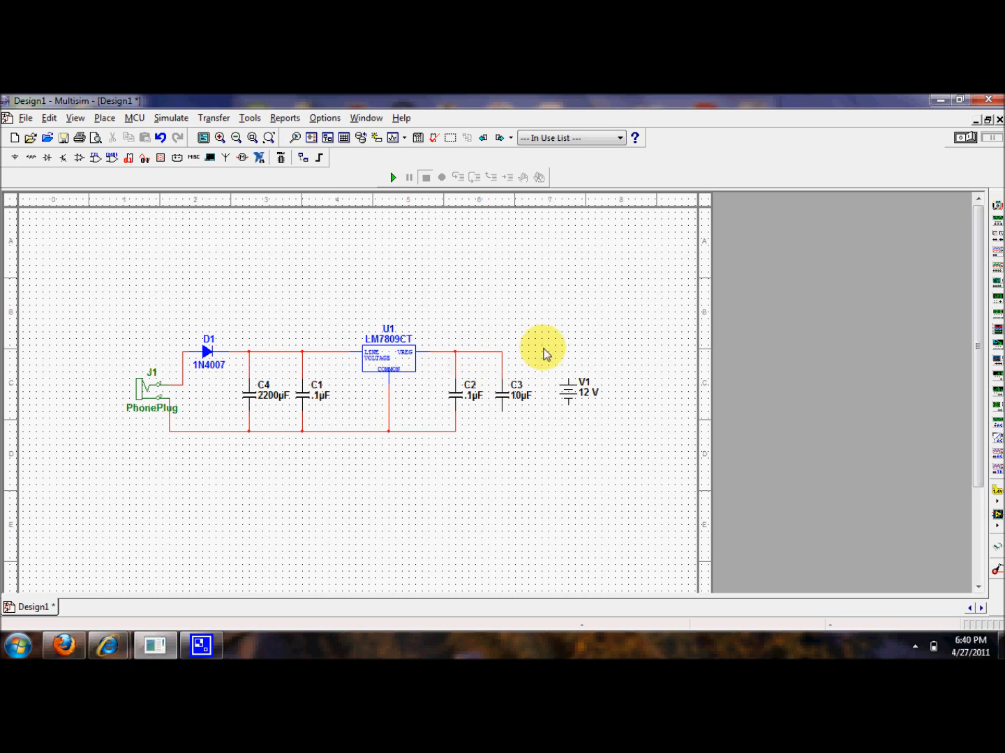
- Wire the 12 V source's top terminal to the output rail, and the bottoms of the 10 µF capacitor and the source to the lower rail
click(568, 379)
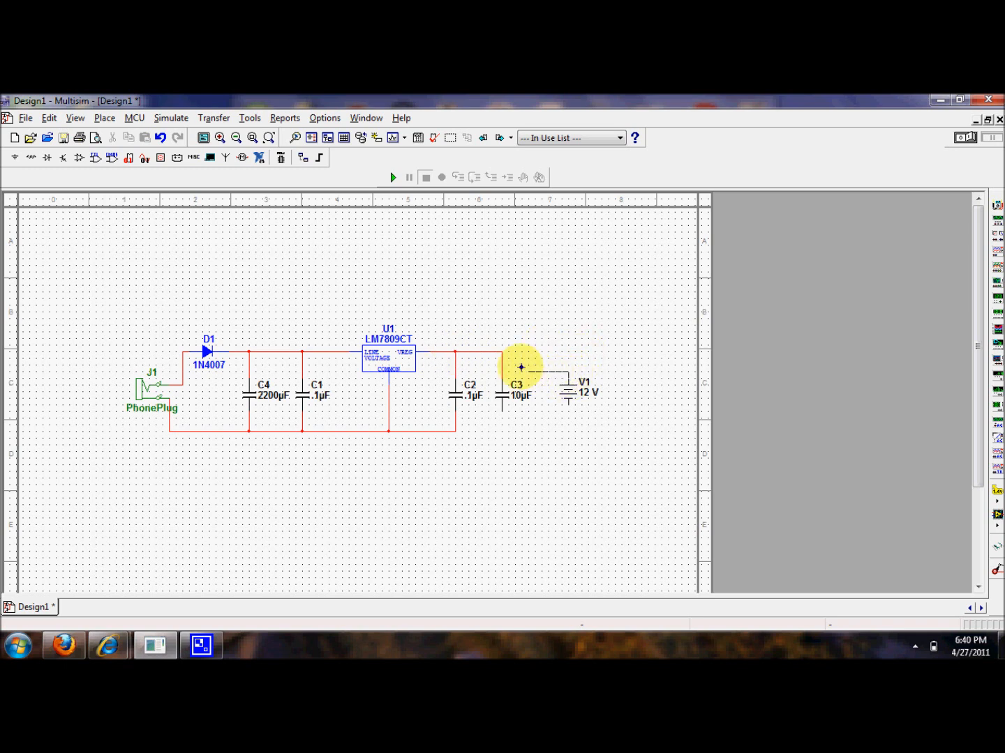
click(501, 354)
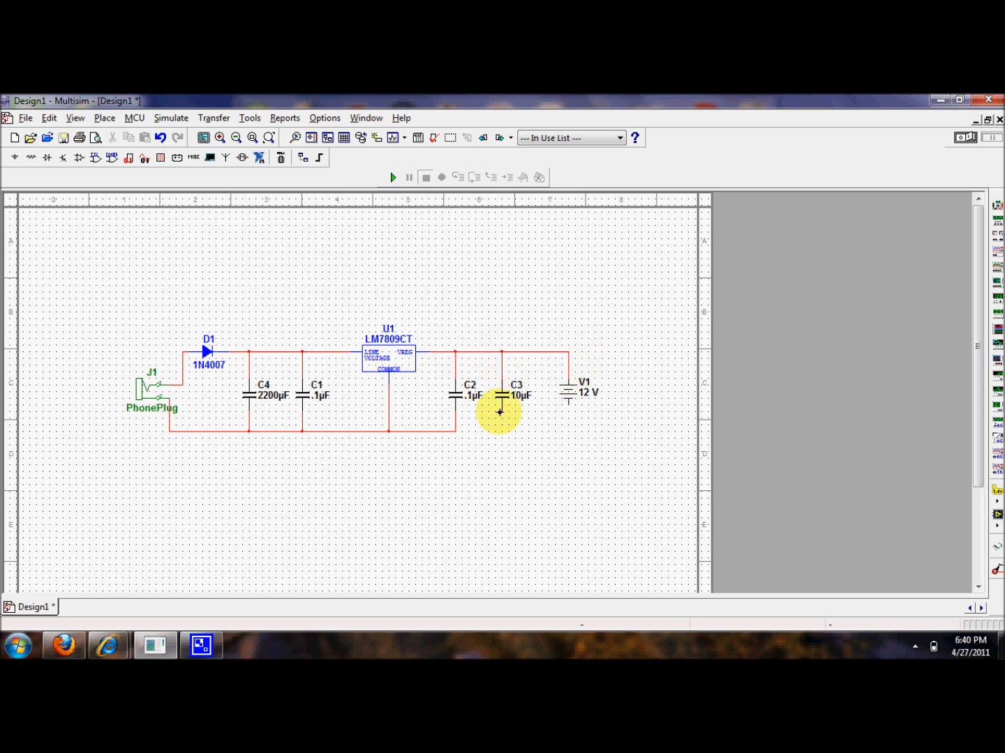
click(499, 412)
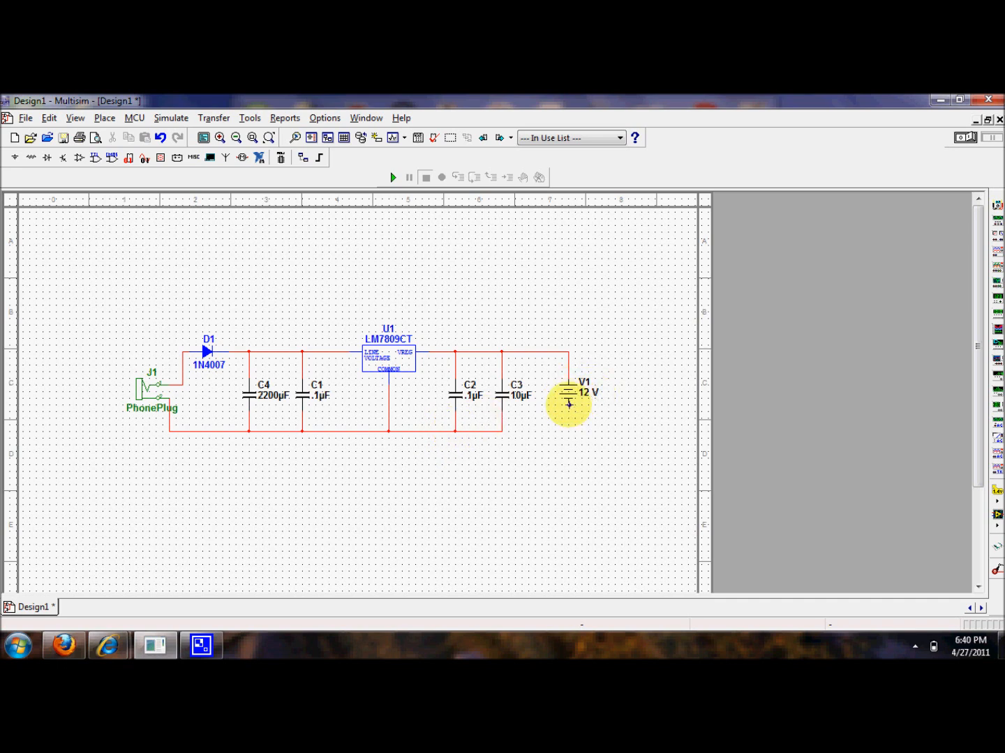
click(568, 405)
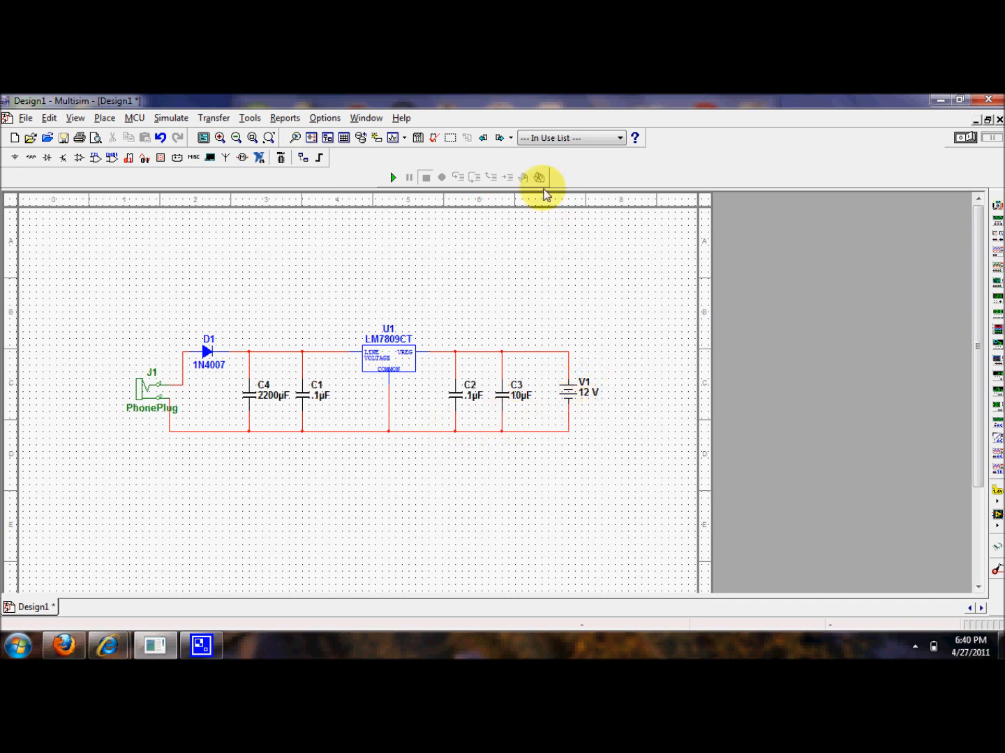
- Shift the vertical segment of the wire between the phone plug and diode so it lines up with the plug's terminal ends
click(483, 240)
key(Escape)
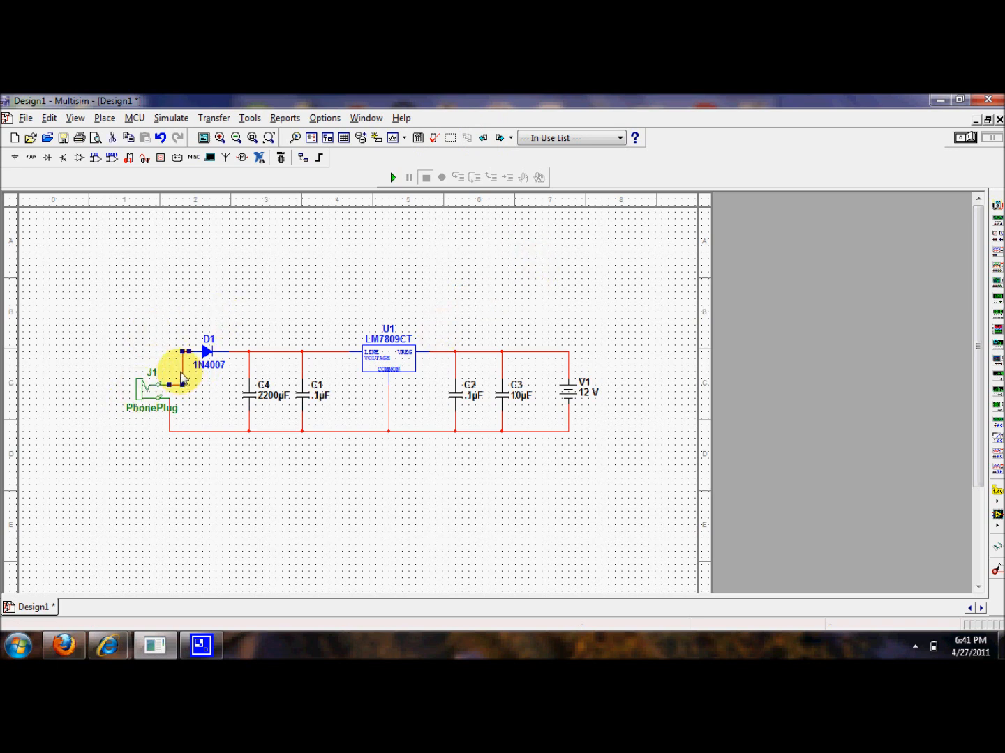
drag(181, 371, 171, 374)
click(249, 274)
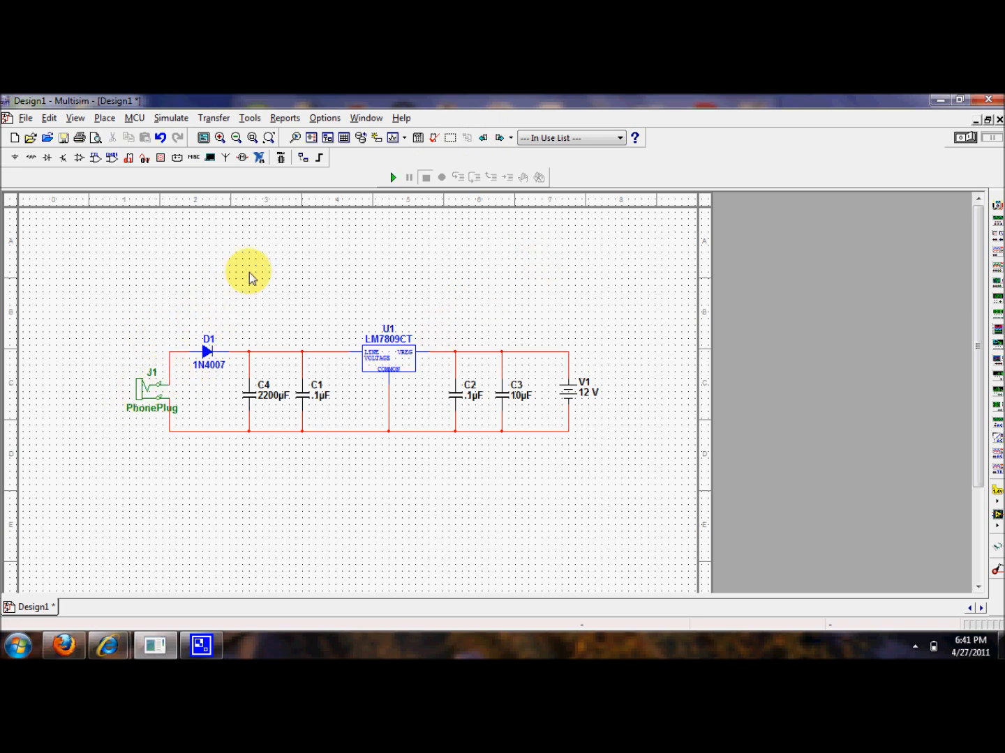
- Place a multimeter beside the 12 V source and rotate it 90° clockwise so its terminals face the circuit
click(997, 206)
click(636, 400)
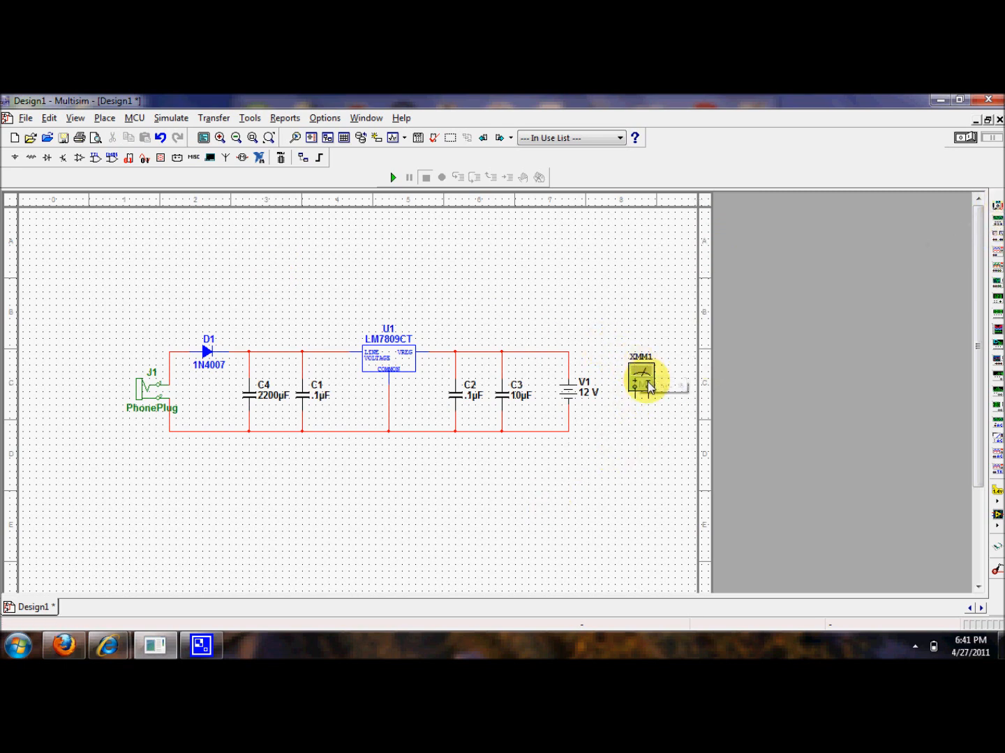
right_click(647, 381)
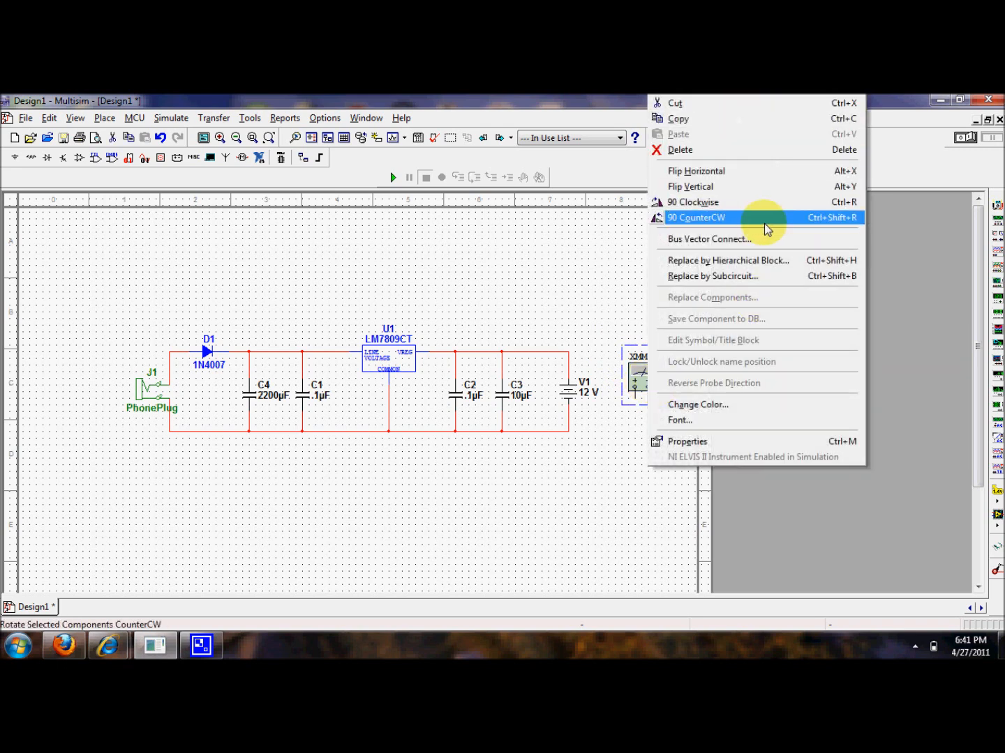
click(751, 202)
mouse_move(654, 380)
mouse_down()
mouse_move(646, 411)
mouse_move(652, 395)
mouse_up()
click(637, 550)
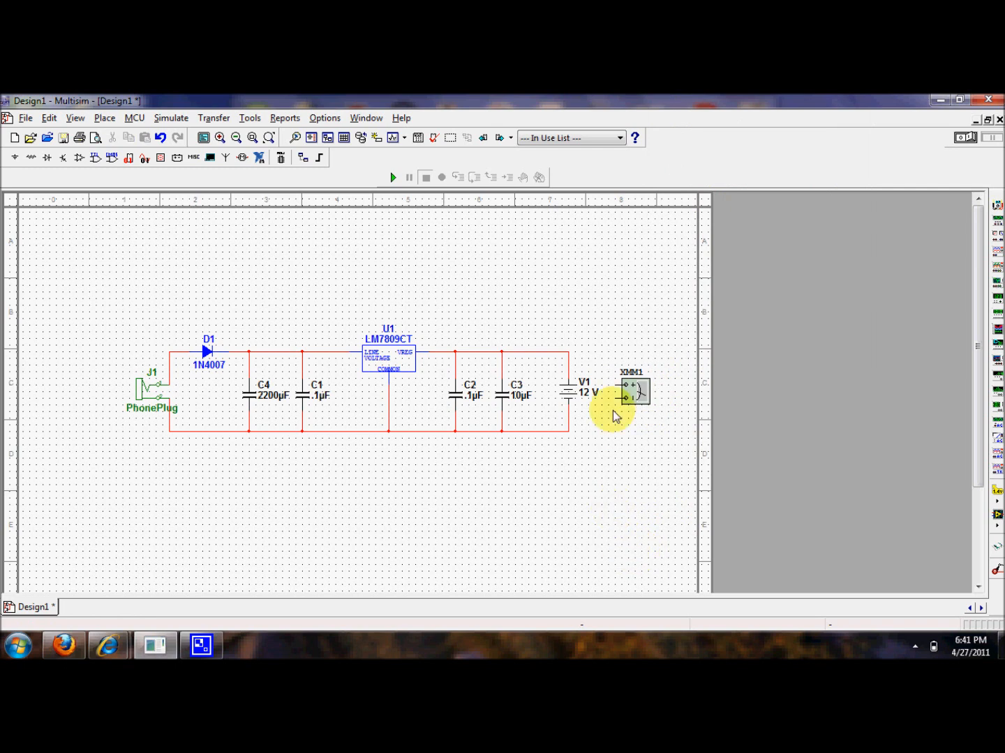
- Wire the multimeter's positive terminal to the output rail and its negative terminal to the lower rail
click(618, 385)
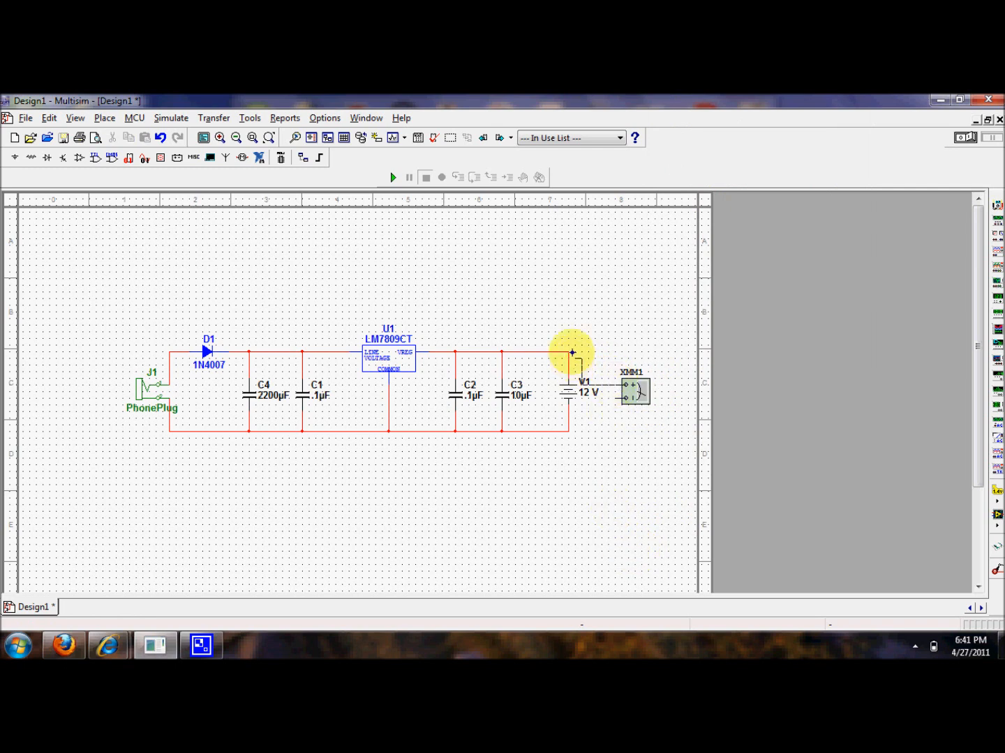
click(579, 352)
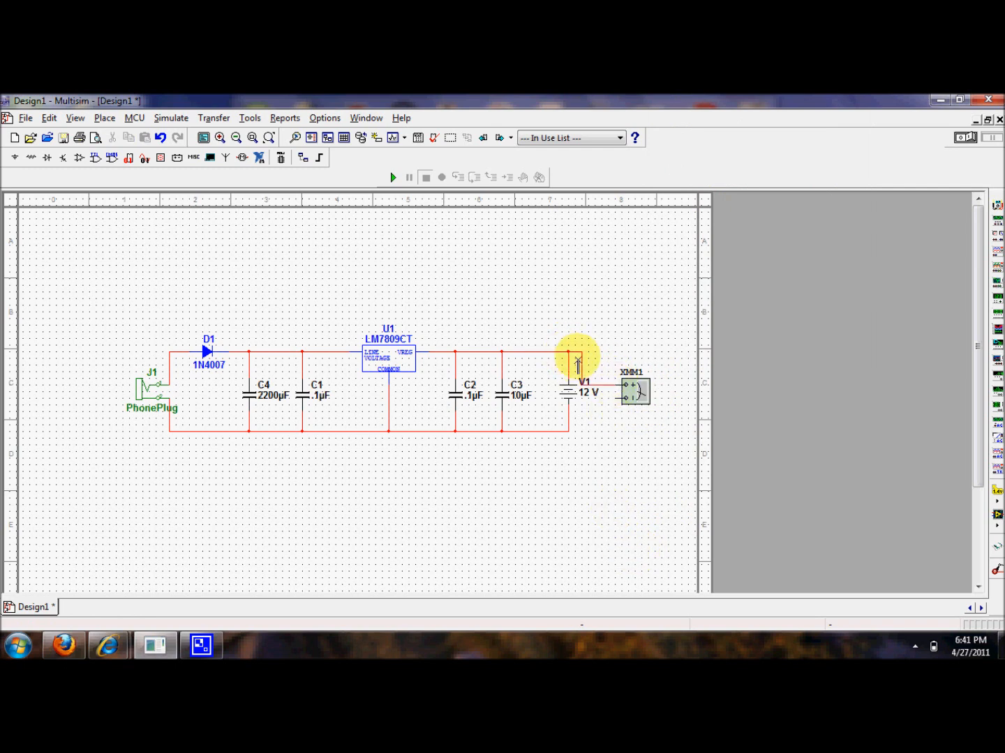
click(617, 397)
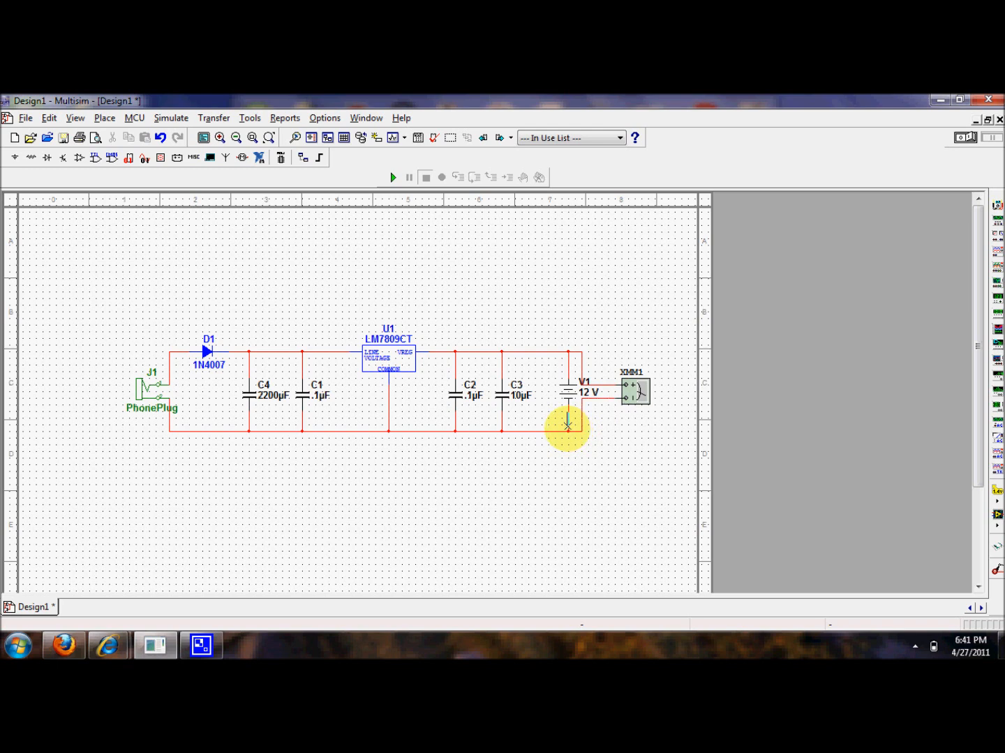
click(567, 427)
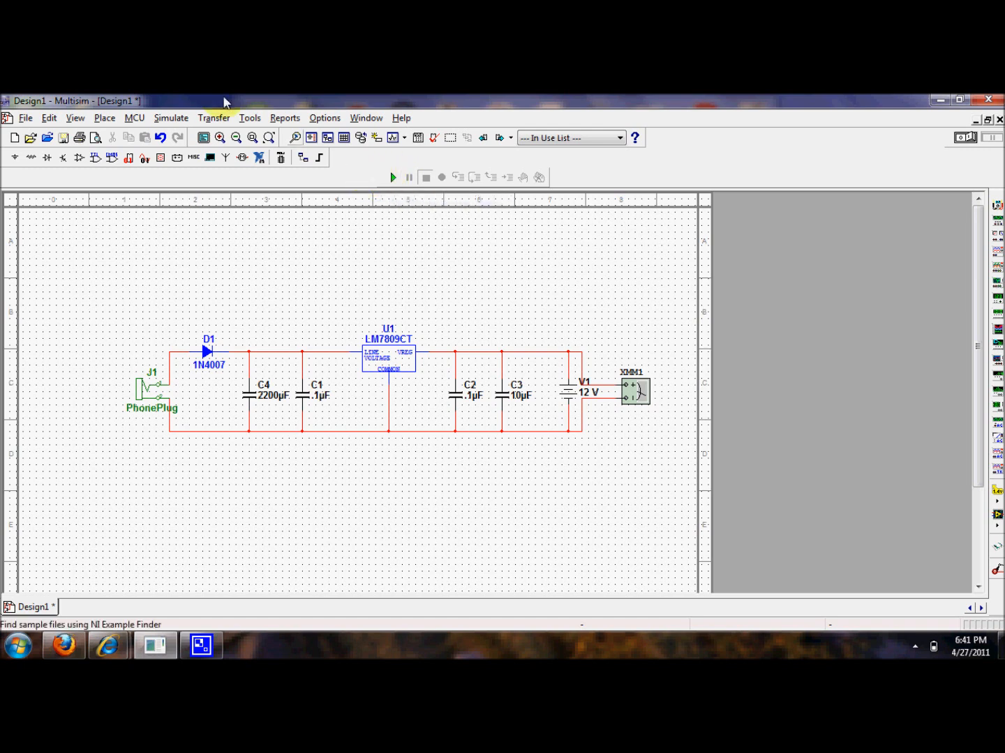
- Run the simulation, read the output voltage on the multimeter and close its readout
click(171, 117)
click(174, 120)
click(594, 97)
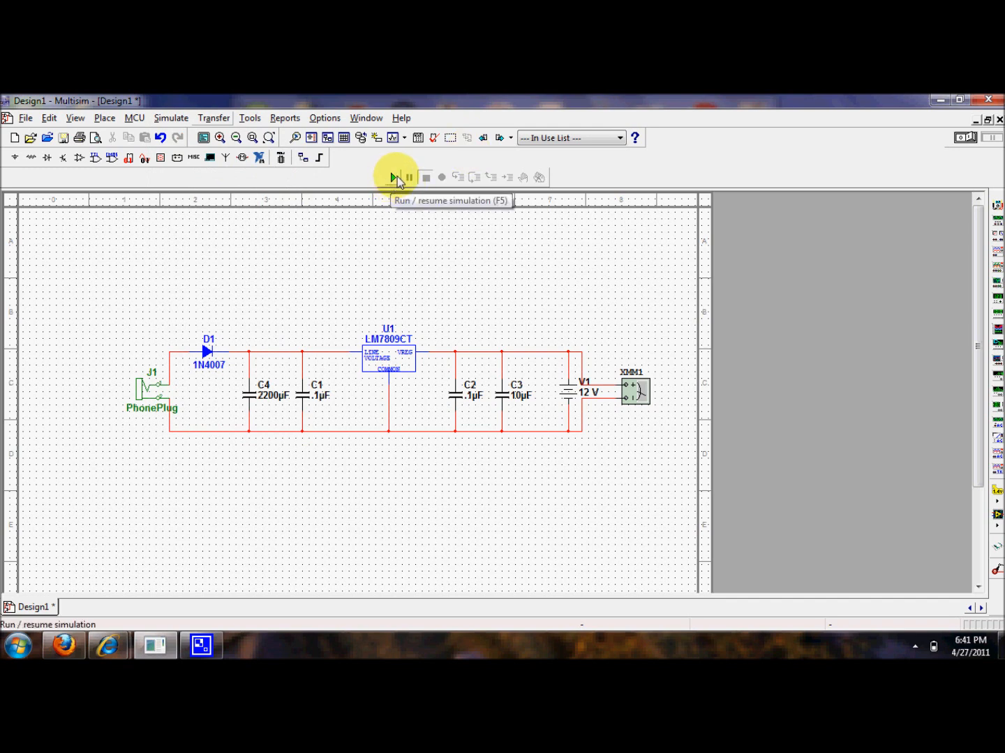
click(967, 138)
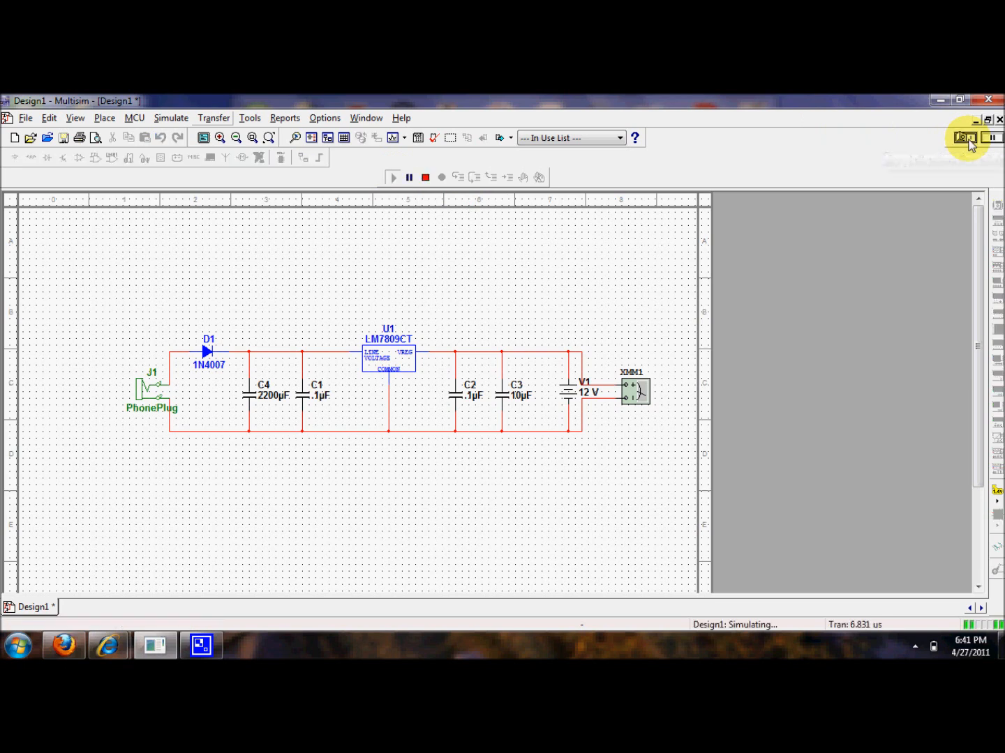
double_click(636, 398)
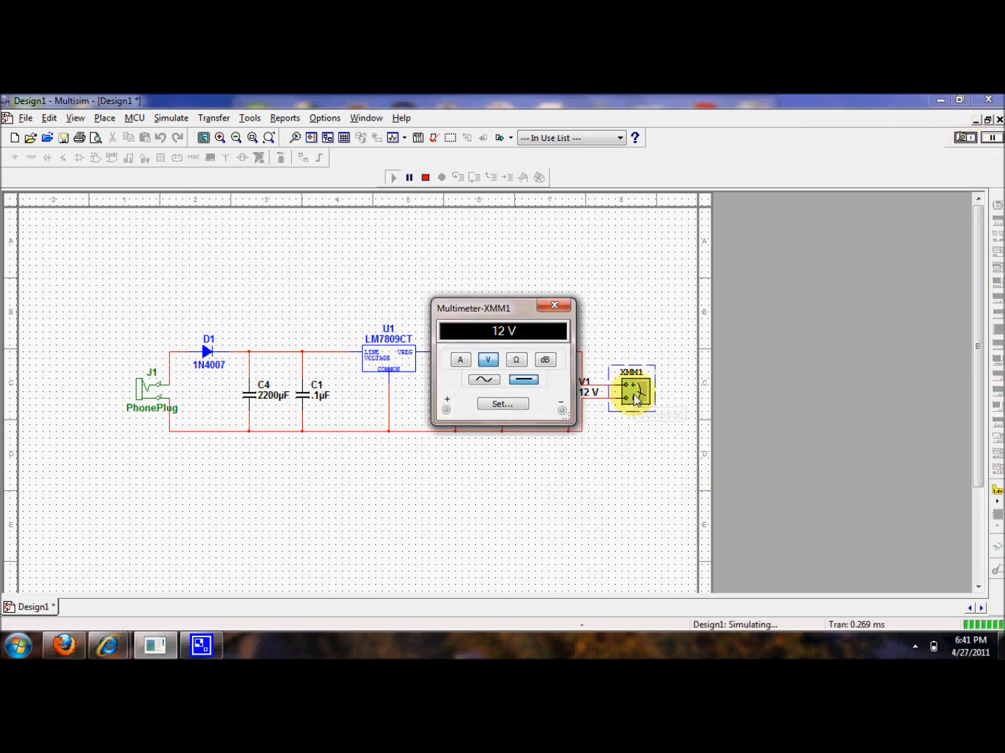
click(555, 307)
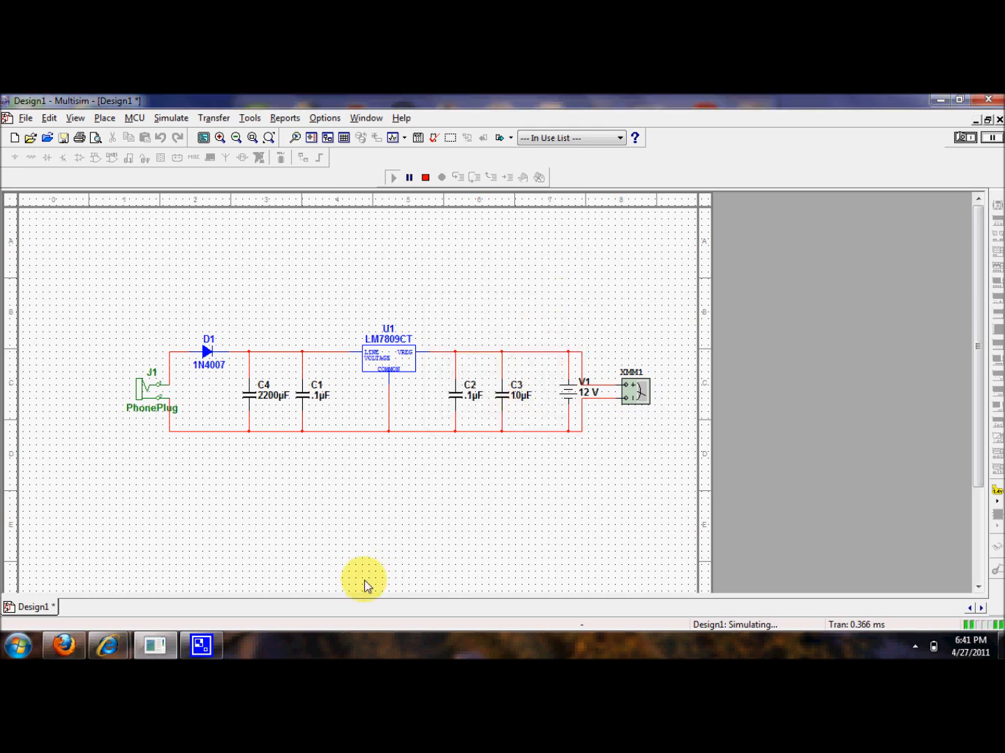
- Set the voltage of DC source V1 to 9 V
click(572, 394)
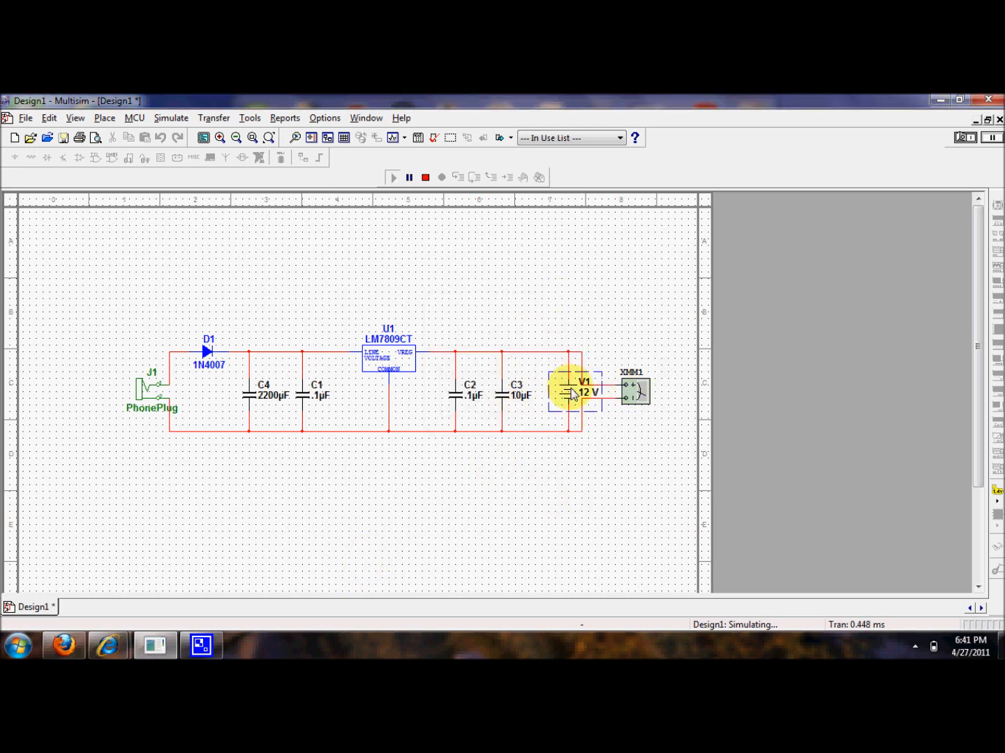
double_click(572, 394)
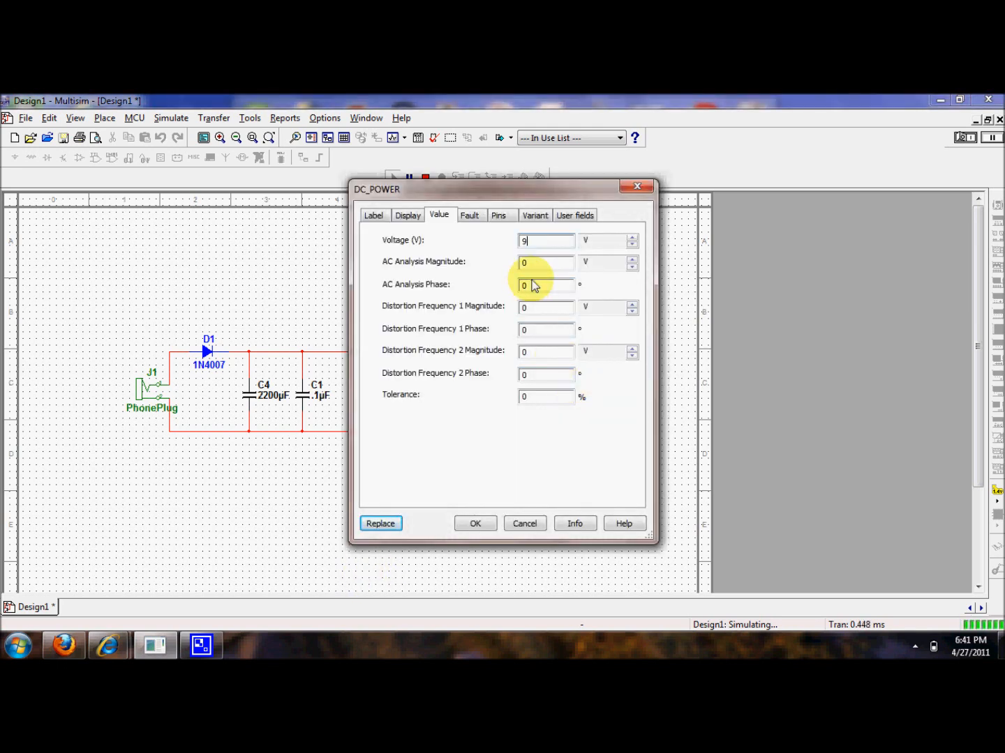
key(Return)
click(503, 394)
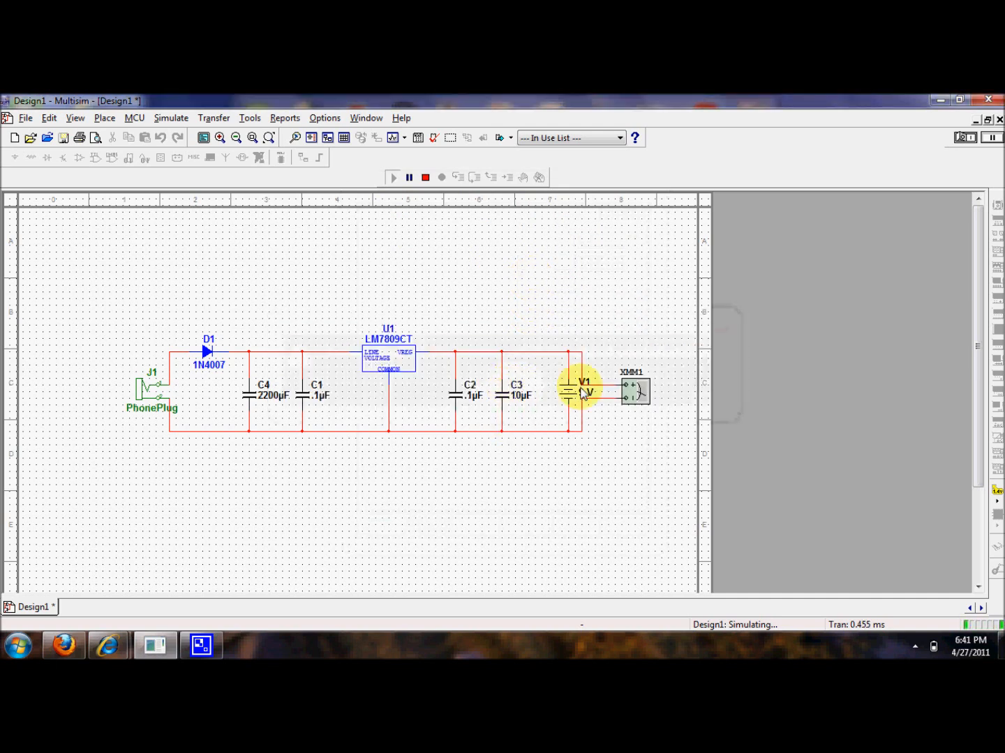
- Restart the simulation, check the multimeter's voltage reading again and close its readout
click(431, 177)
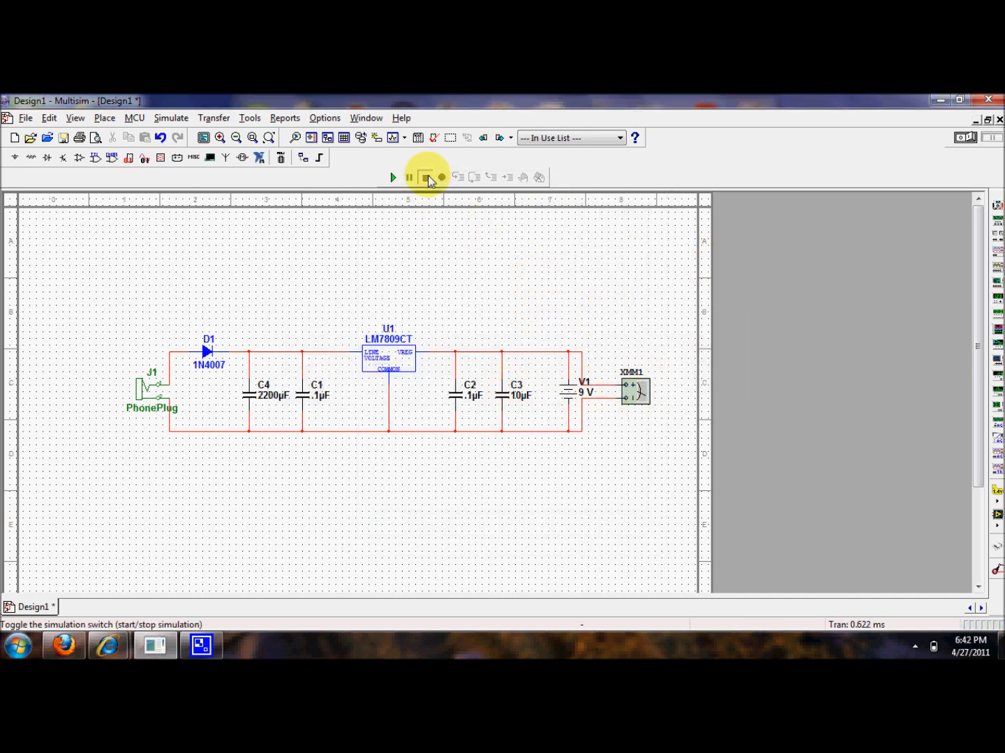
click(390, 179)
double_click(633, 398)
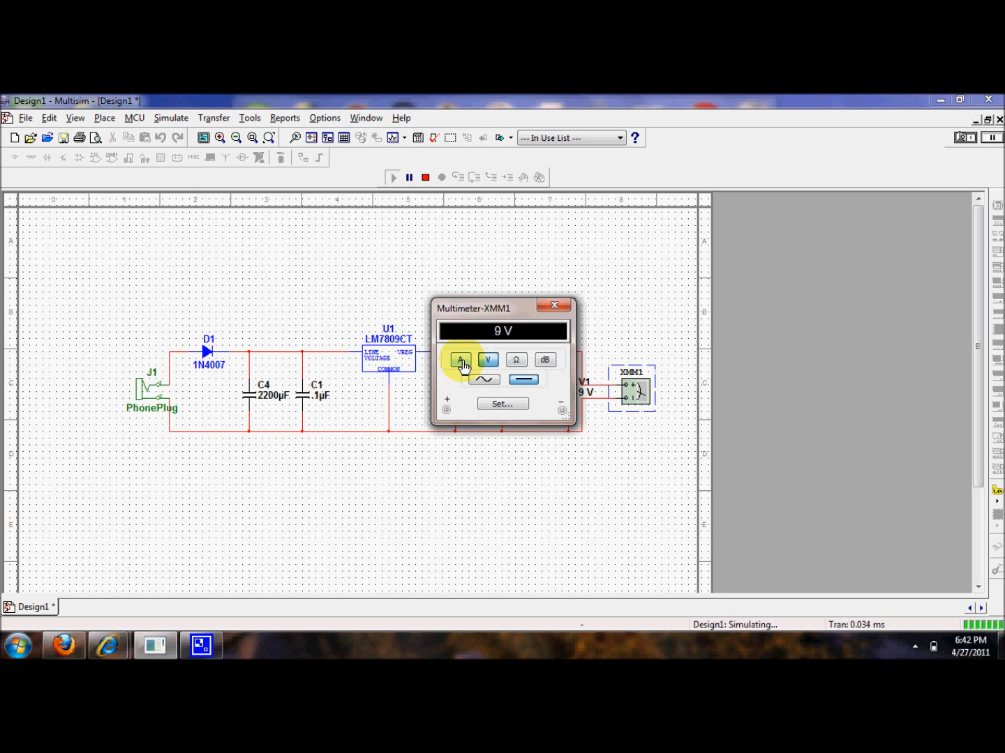
click(554, 306)
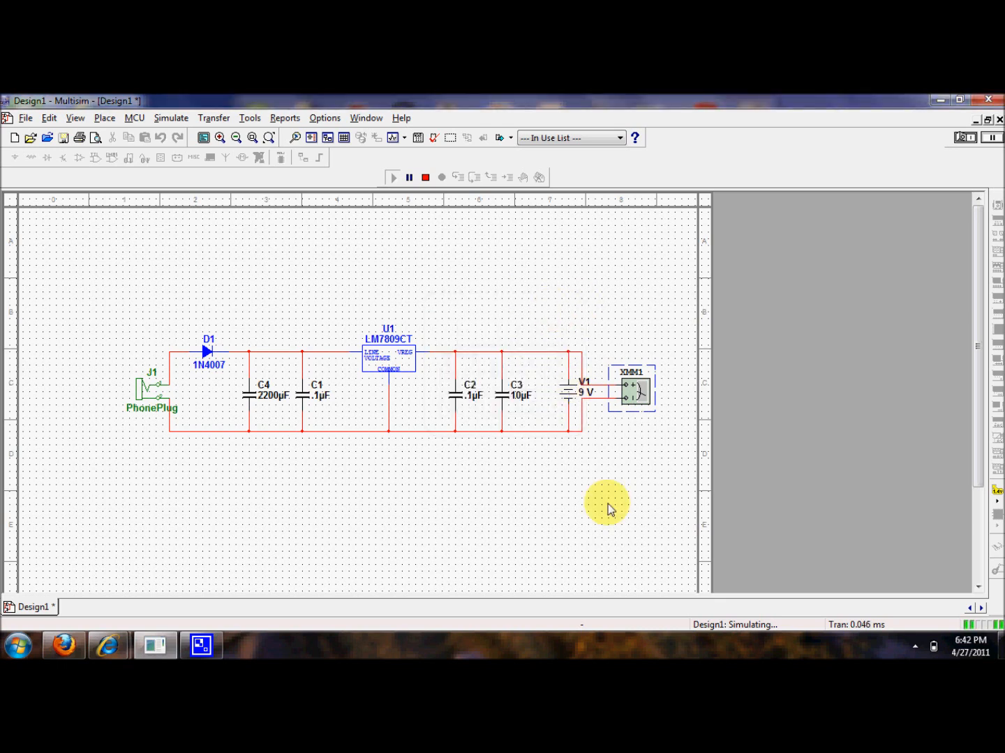
click(581, 411)
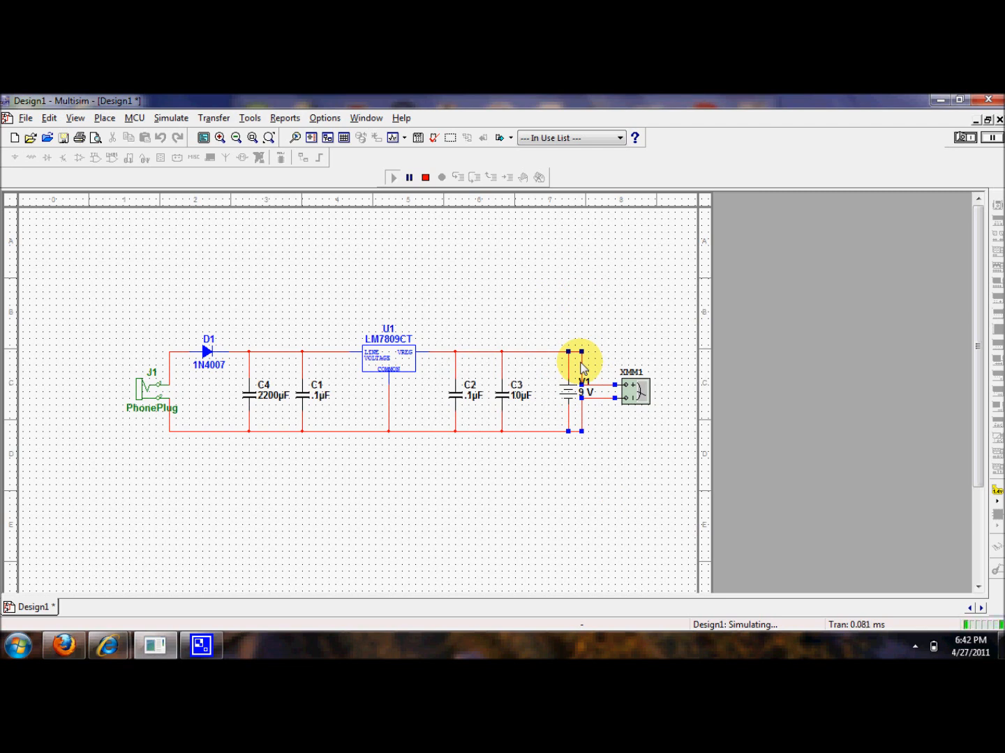
right_click(595, 396)
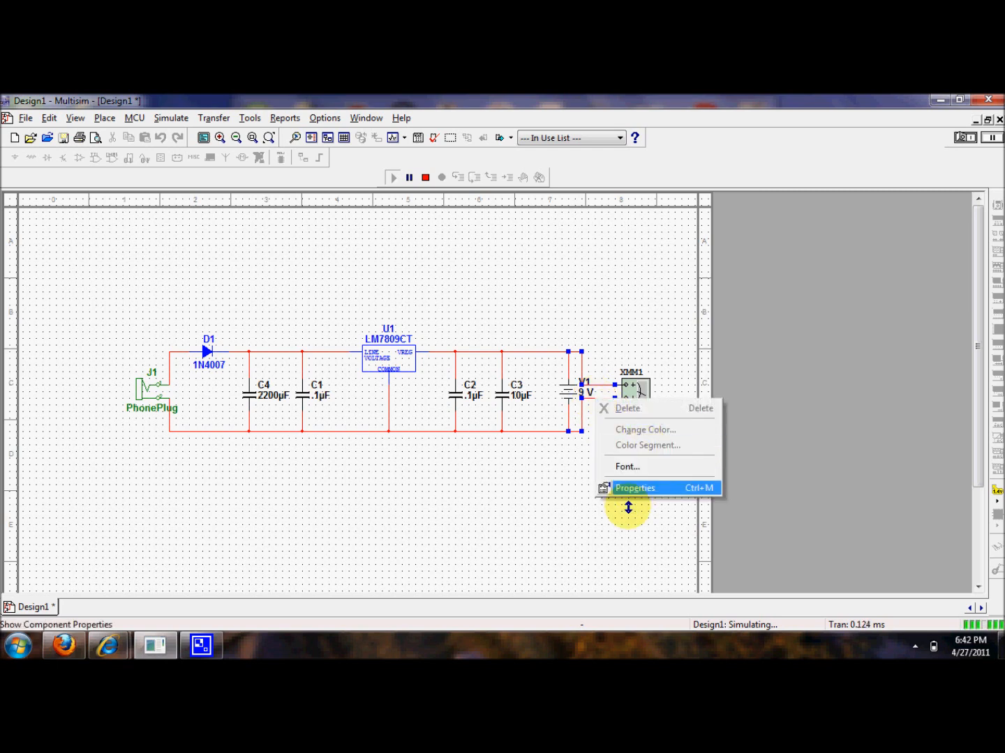
click(450, 464)
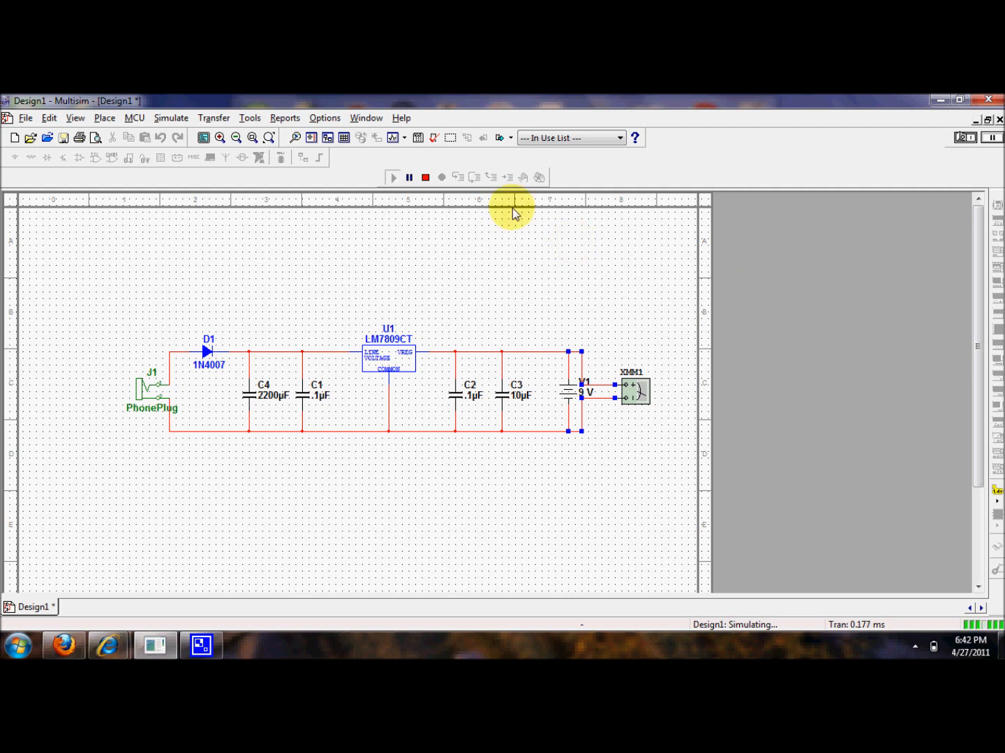
- Stop the simulation and delete the multimeter together with its two connecting wires
click(426, 178)
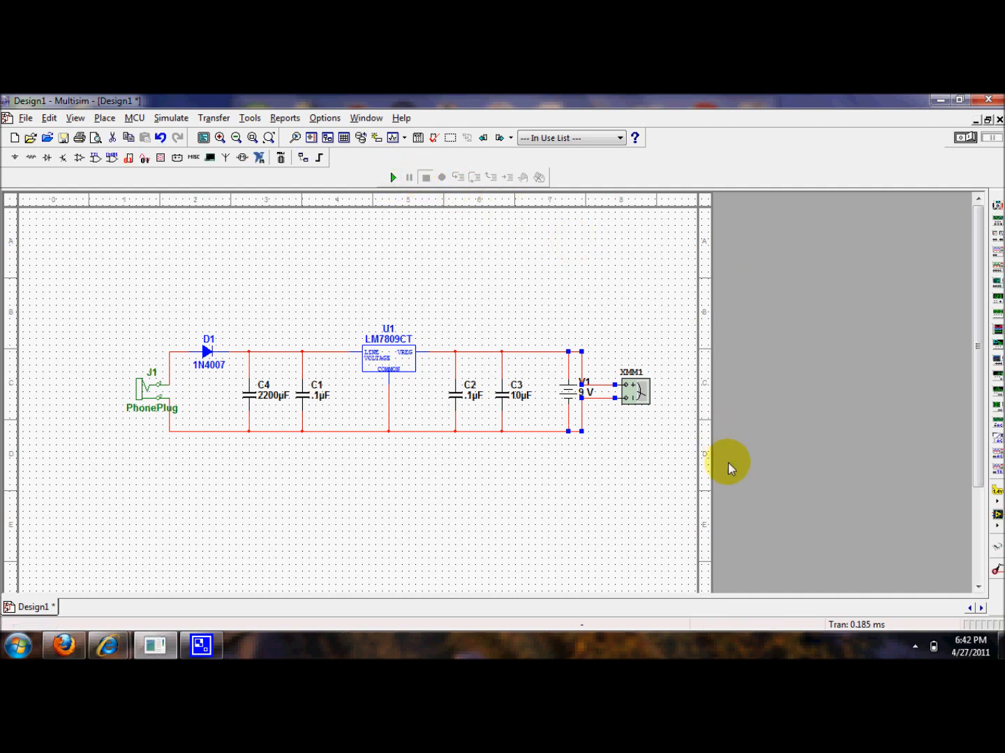
click(656, 422)
click(637, 387)
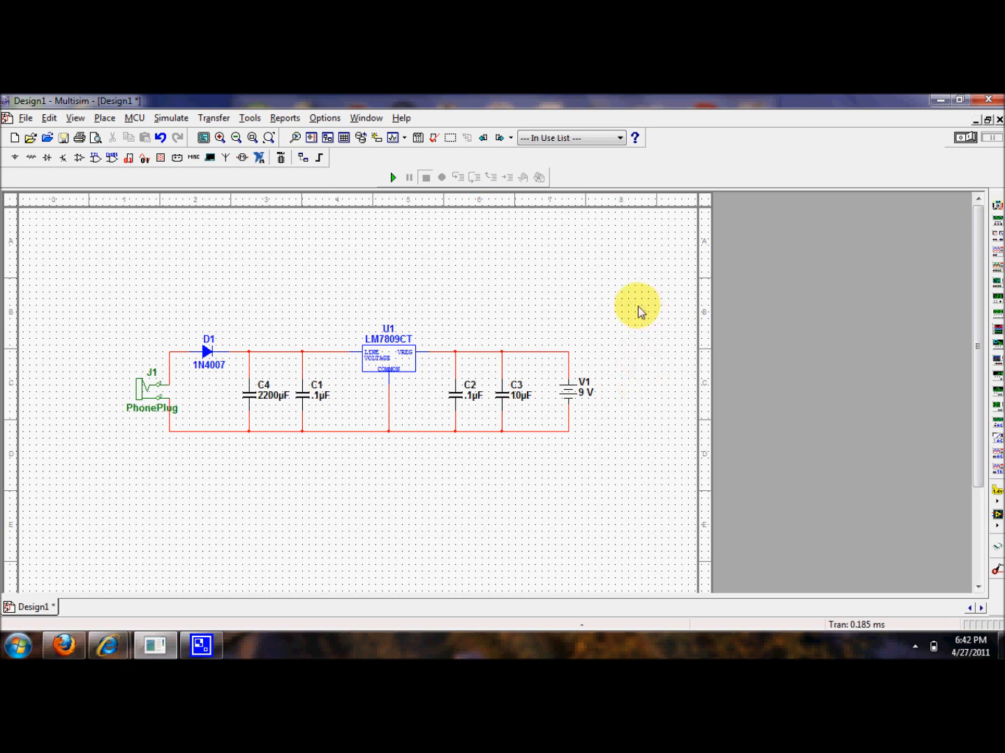
right_click(588, 271)
click(509, 298)
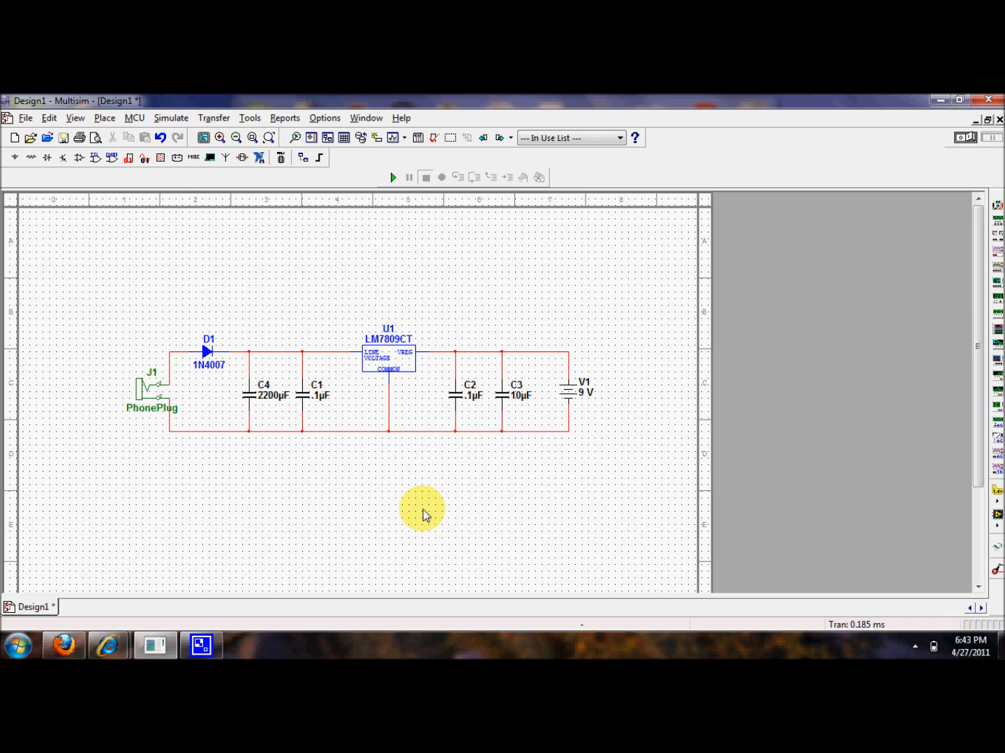
- Create a new blank design alongside the regulator circuit
click(18, 117)
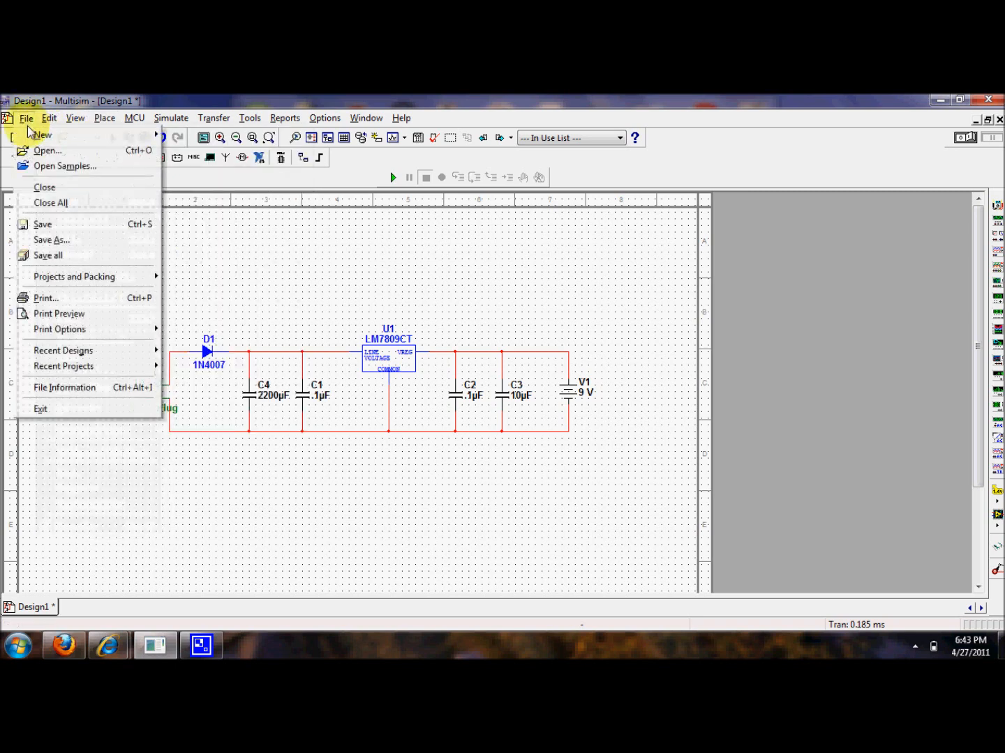
mouse_move(106, 140)
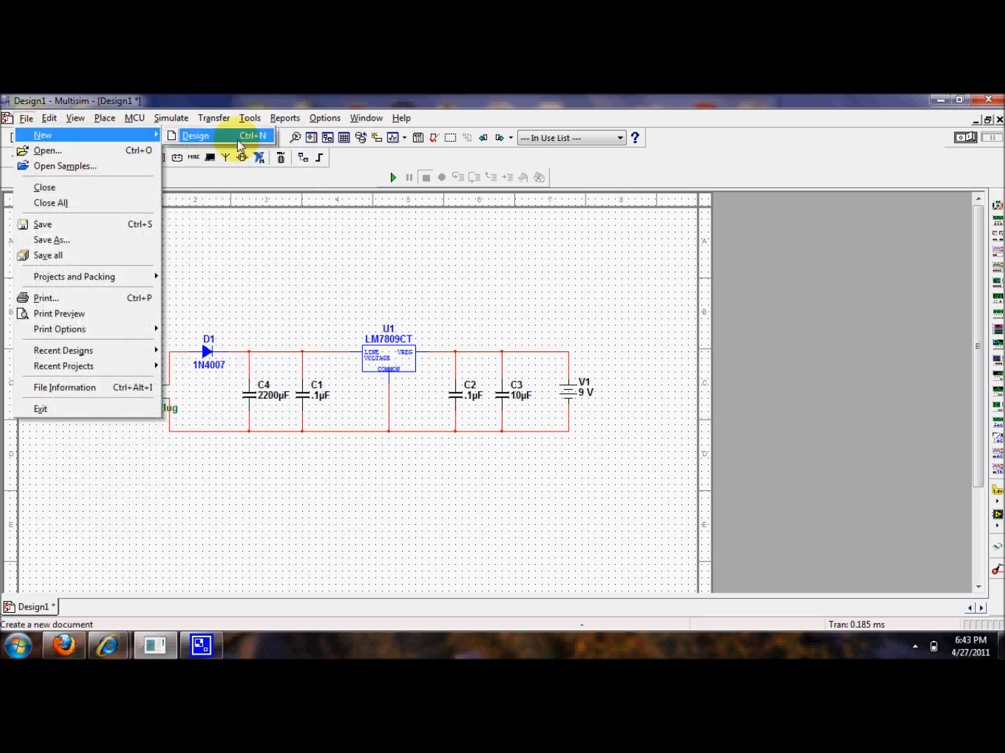
click(241, 141)
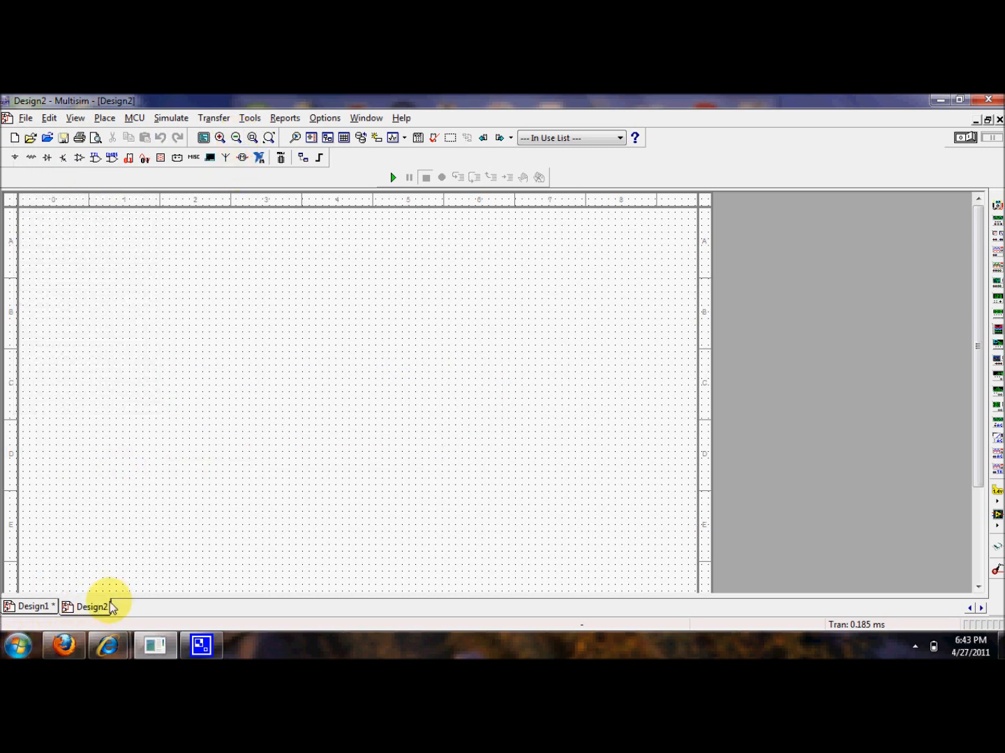
click(31, 607)
click(26, 123)
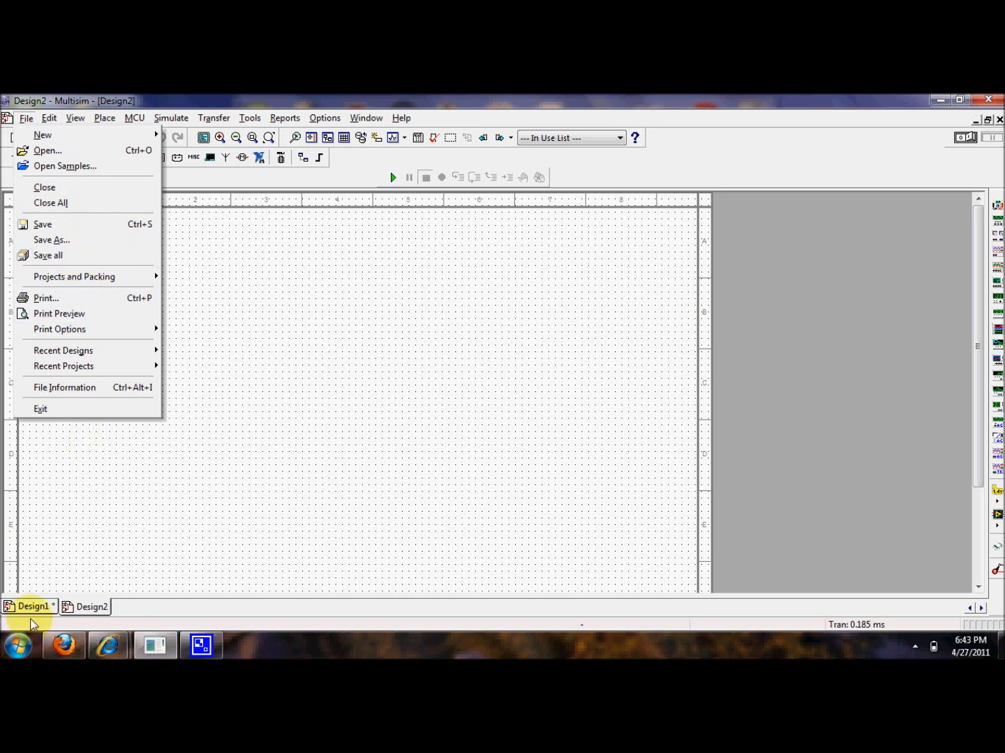
click(28, 607)
click(83, 607)
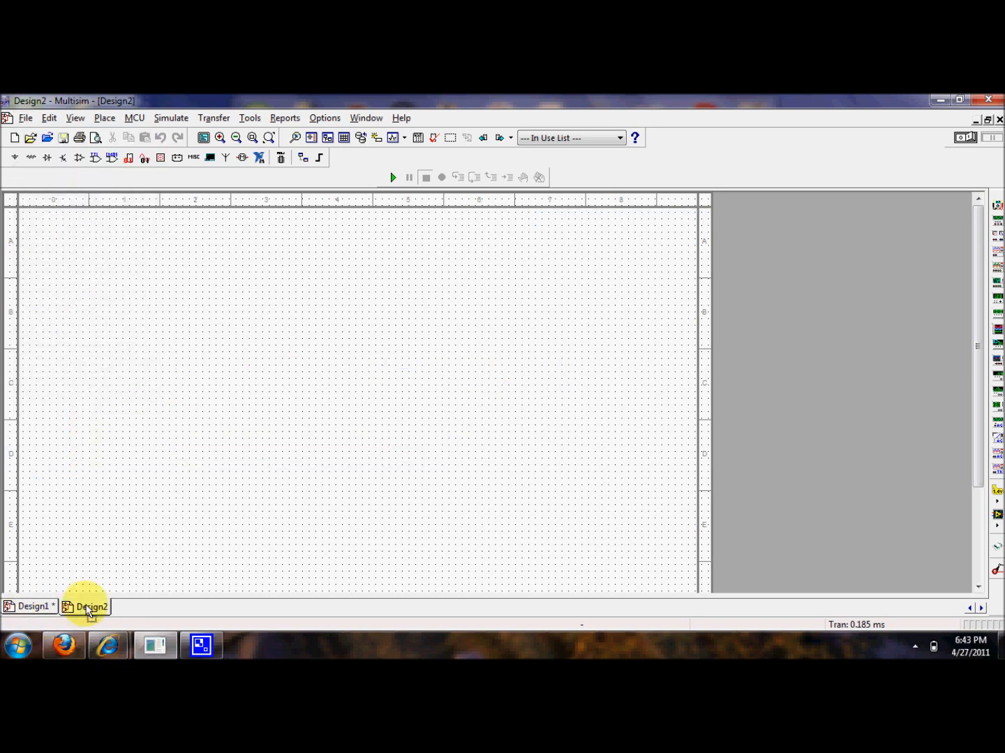
click(25, 118)
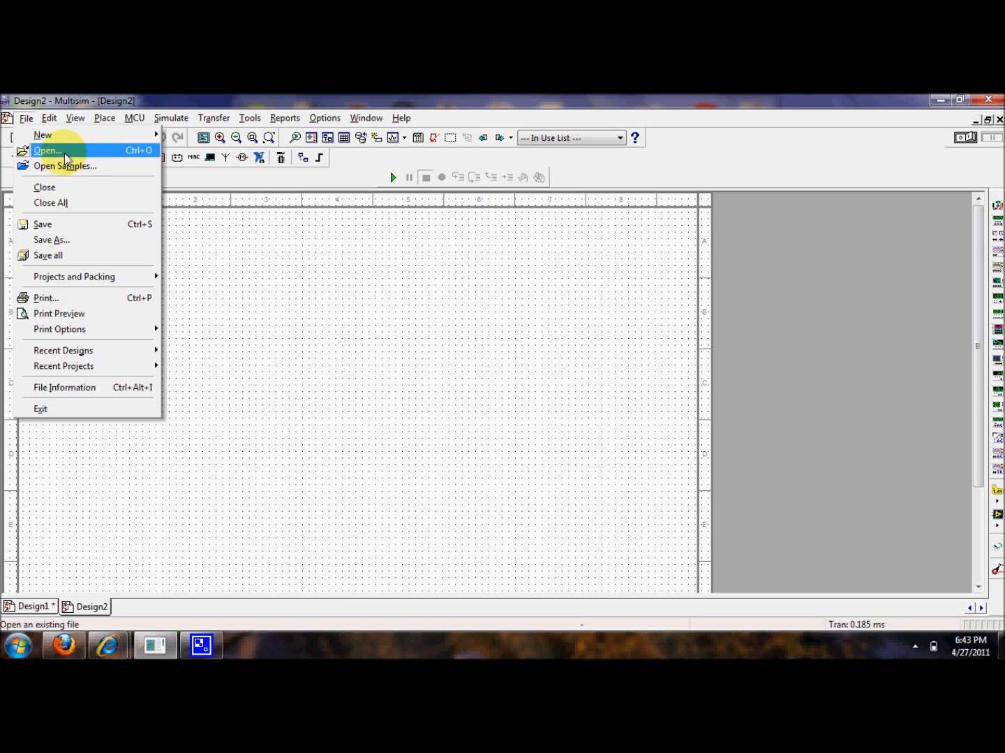
click(317, 422)
- Switch back to Design1, select and copy the whole circuit, and clear the selection
click(33, 608)
key(ctrl+a)
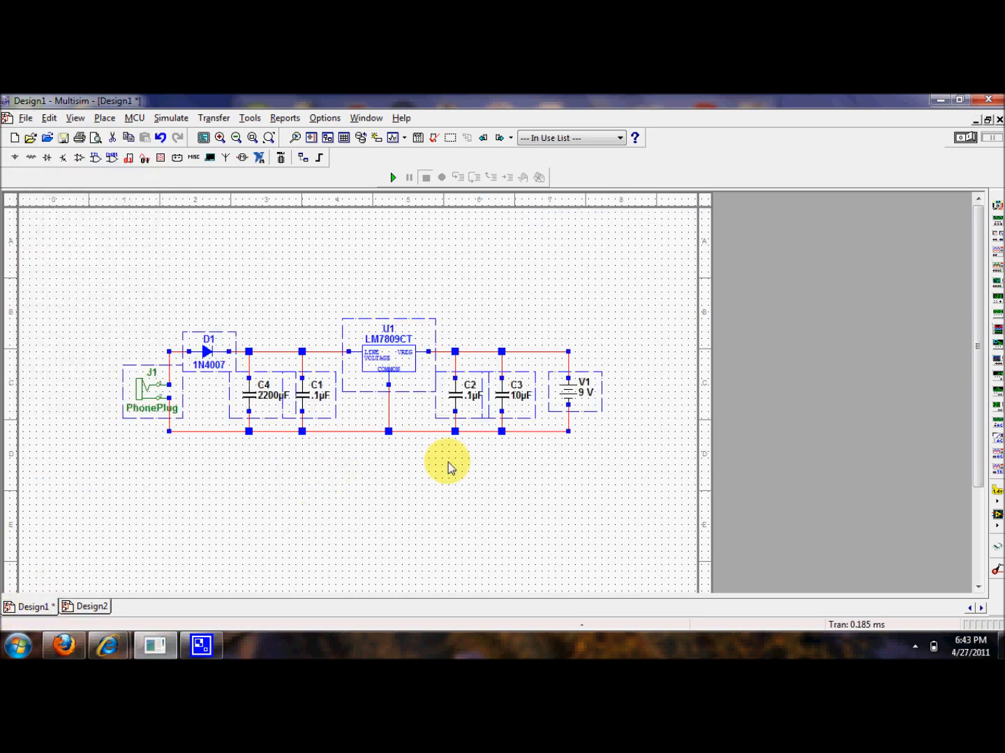
click(448, 468)
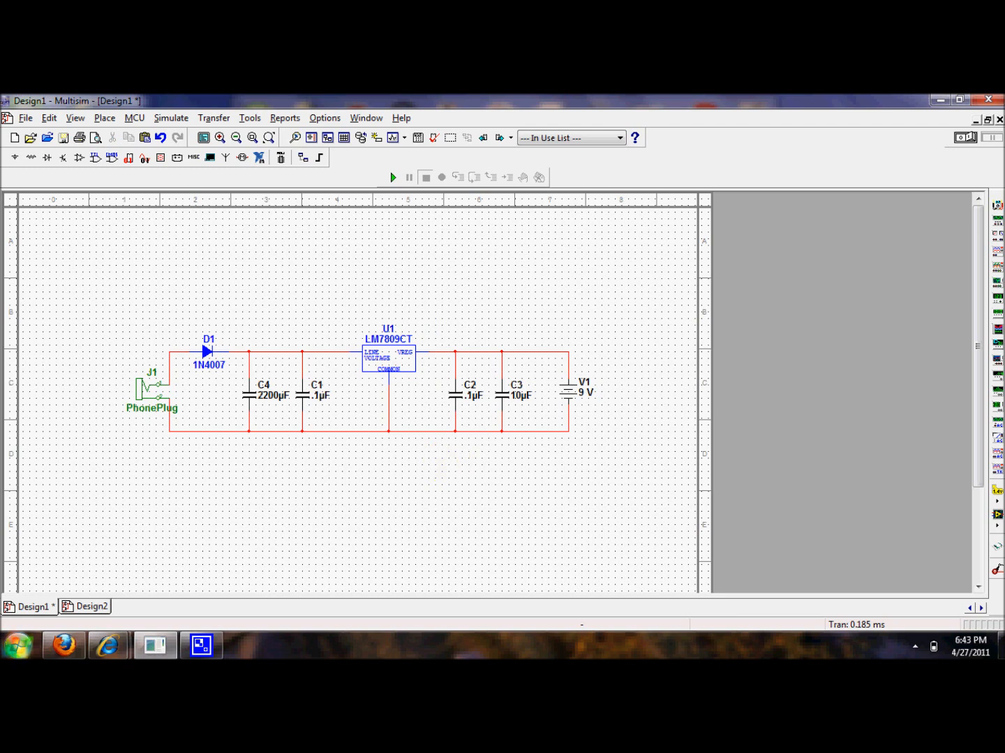
click(17, 647)
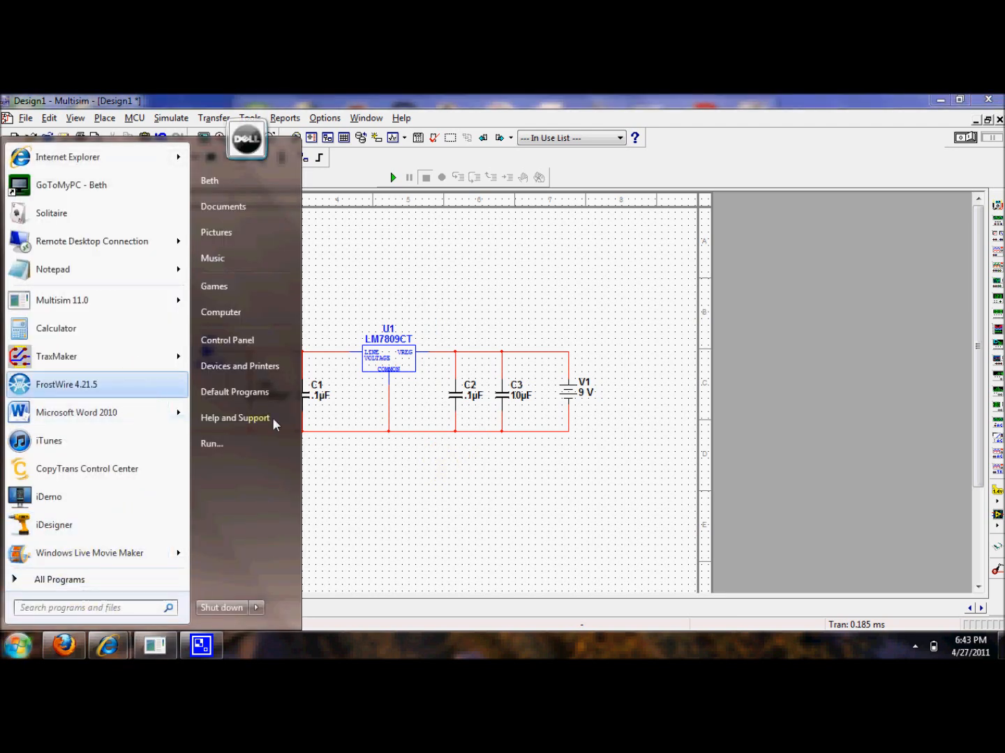
click(510, 544)
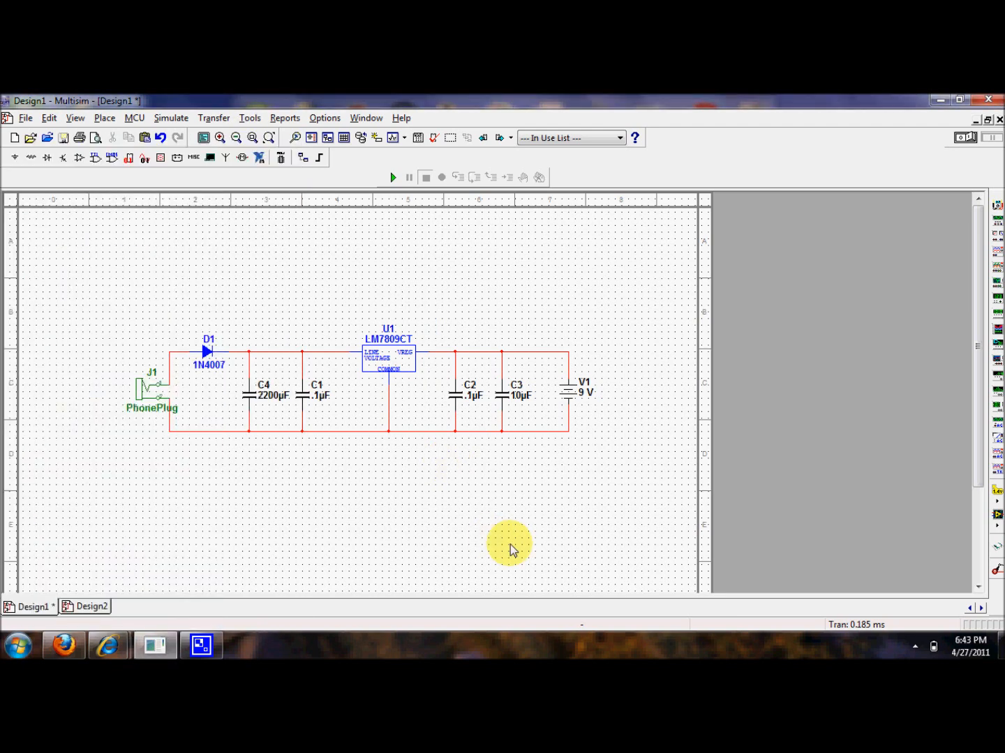
key(ctrl+a)
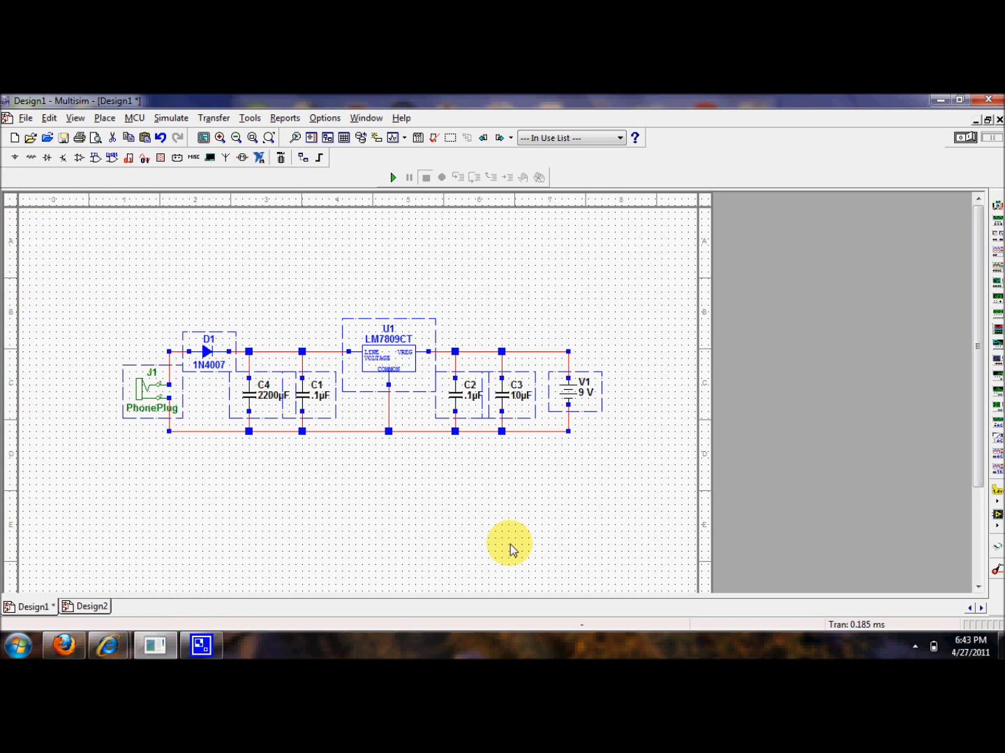
click(486, 531)
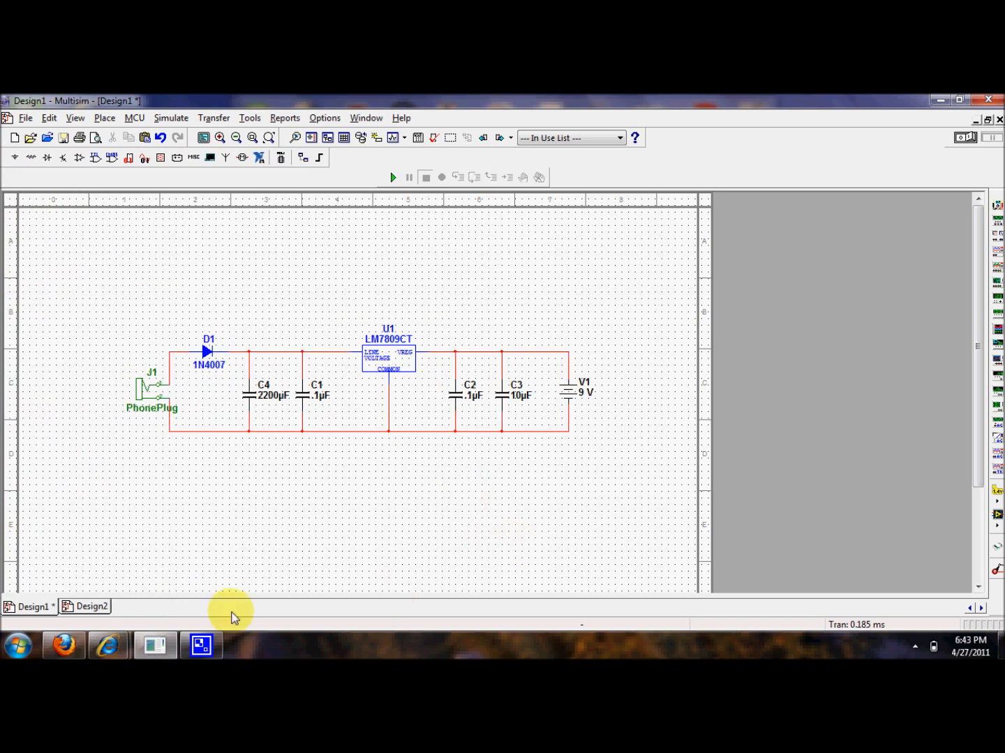
- Open Paint and paste the copied regulator circuit into a blank picture
click(18, 647)
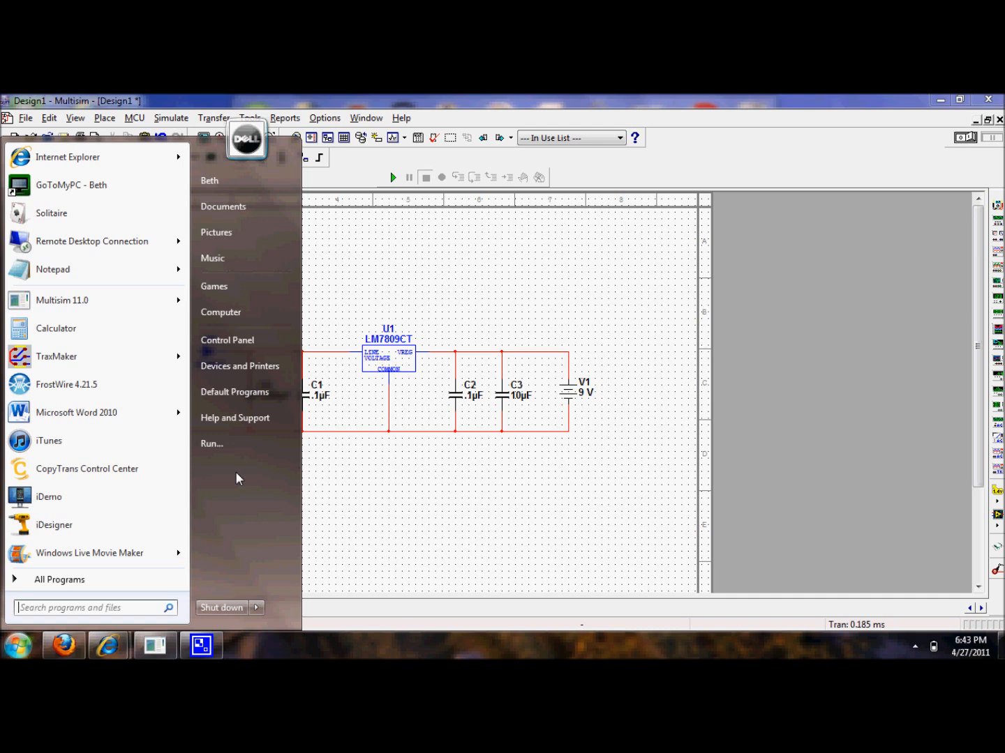
click(90, 580)
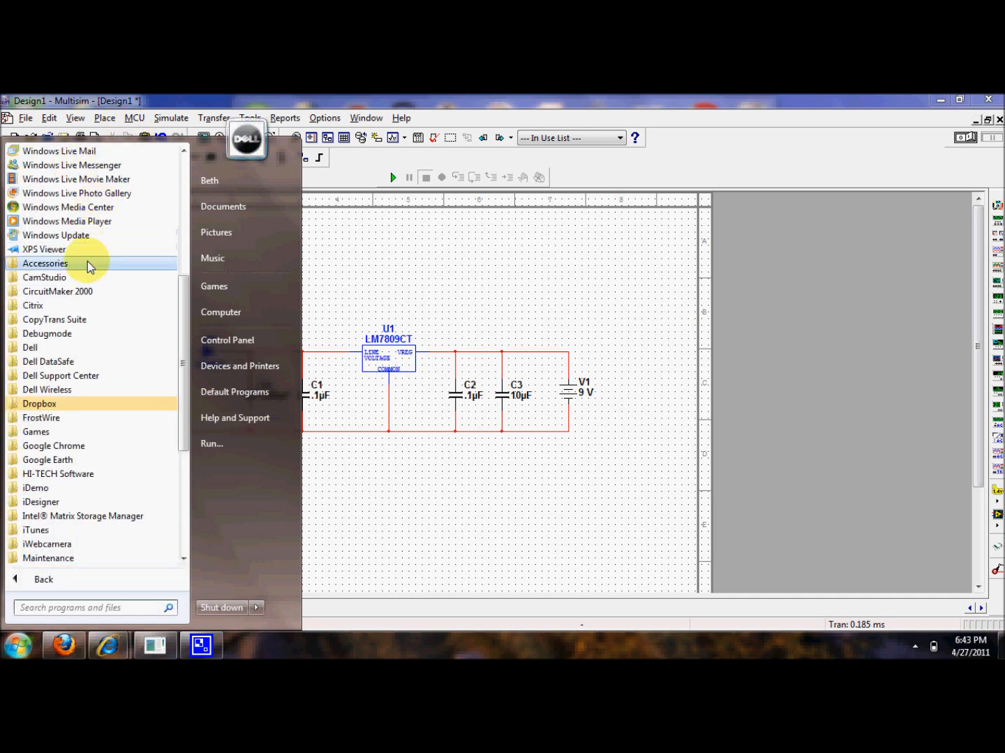
click(88, 261)
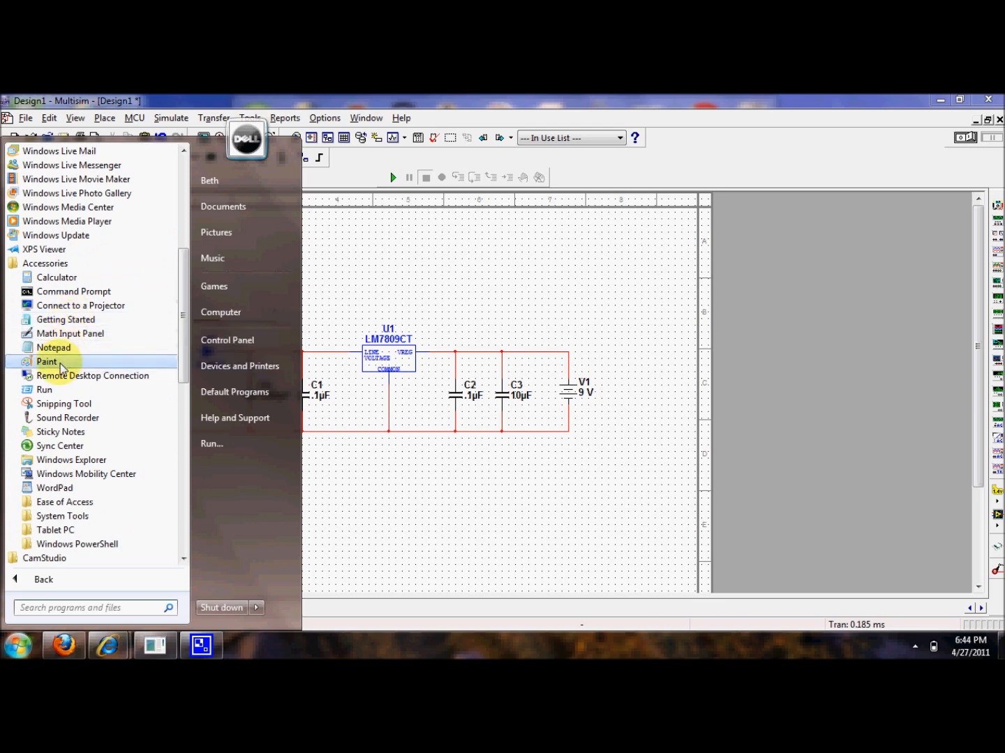
click(60, 365)
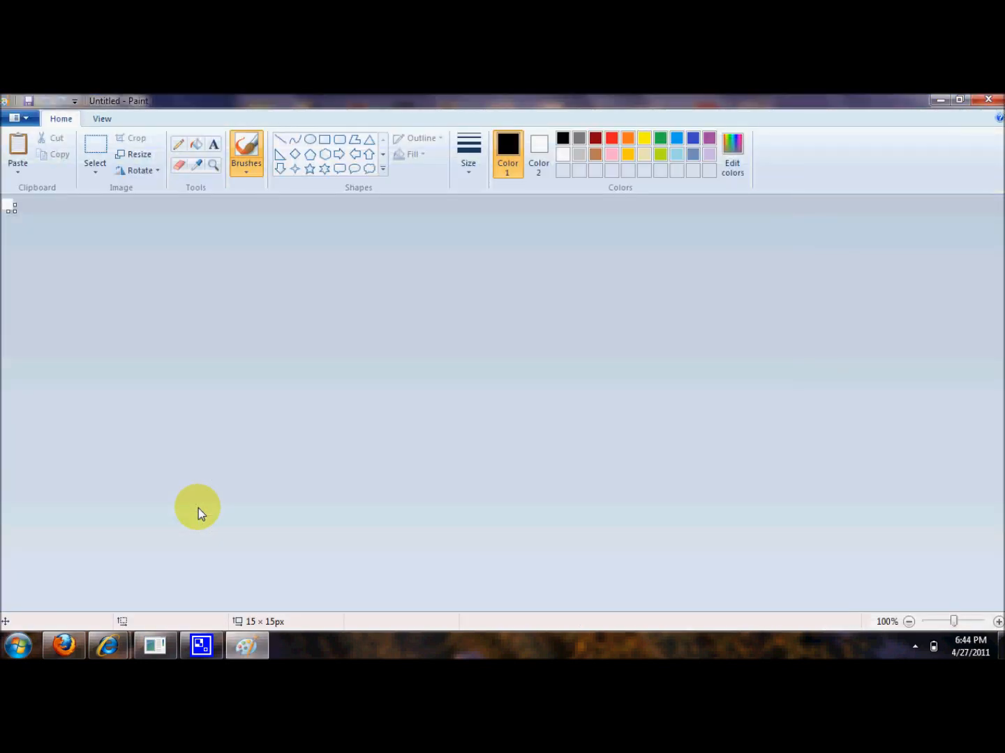
key(ctrl+v)
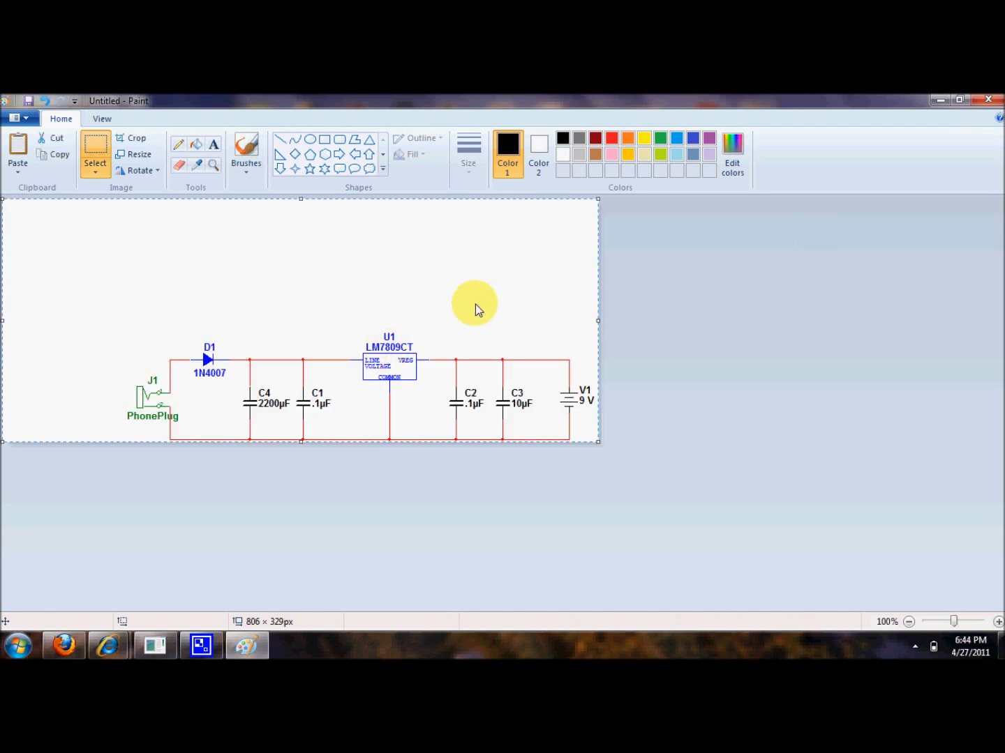
- Crop the pasted picture to the circuit, an area of about 635 × 148 px
click(95, 146)
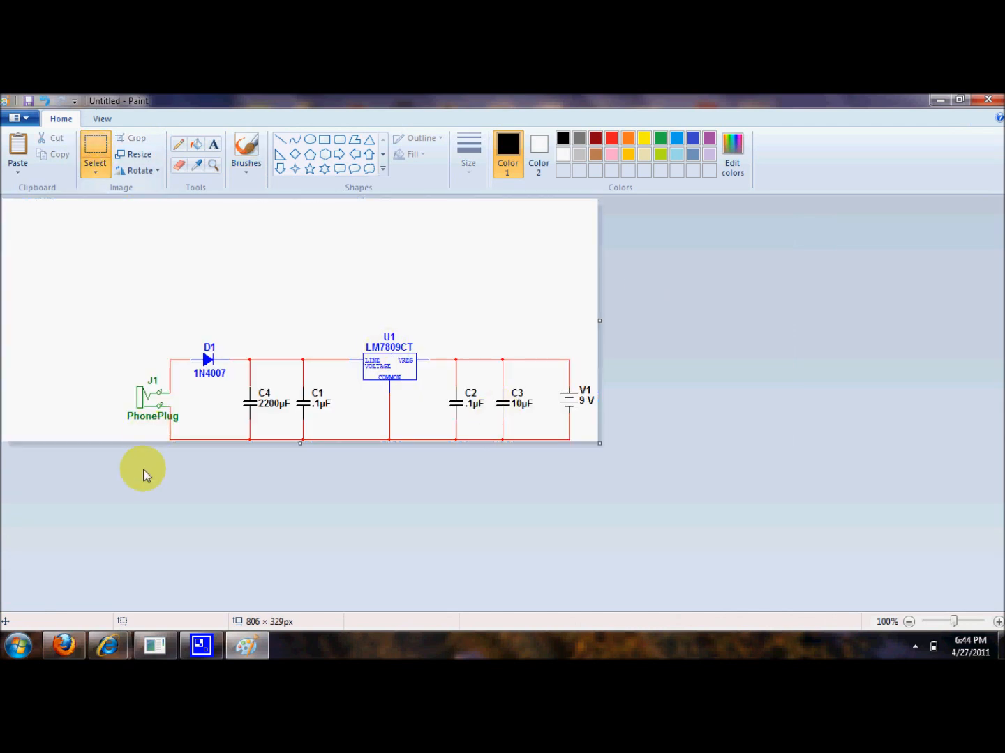
drag(129, 333, 623, 628)
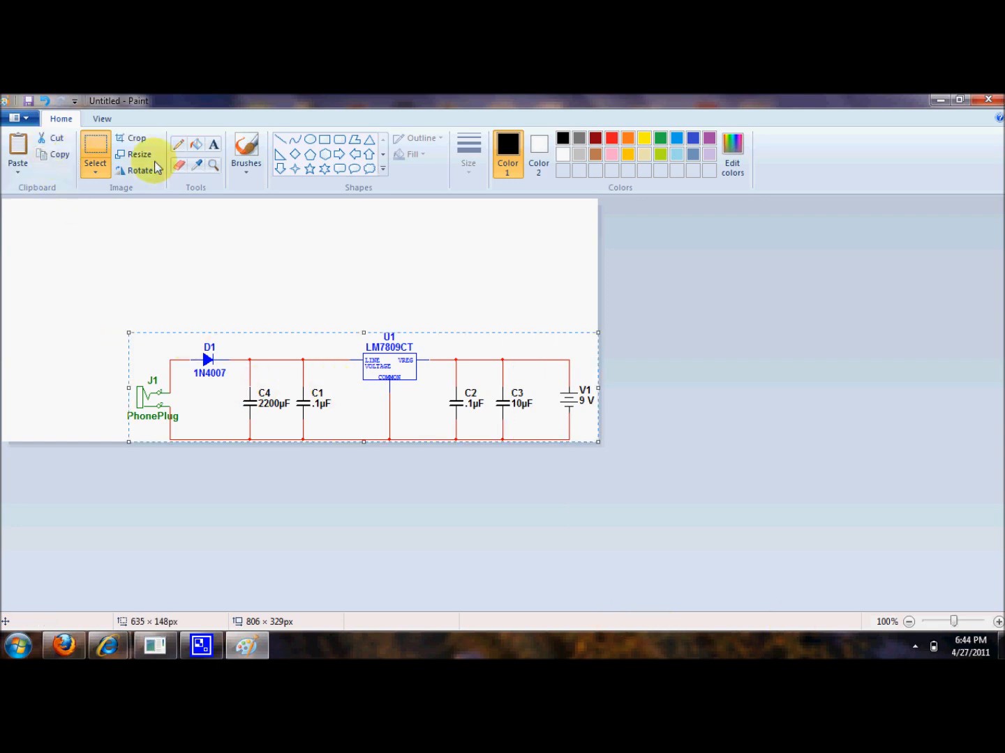
click(133, 139)
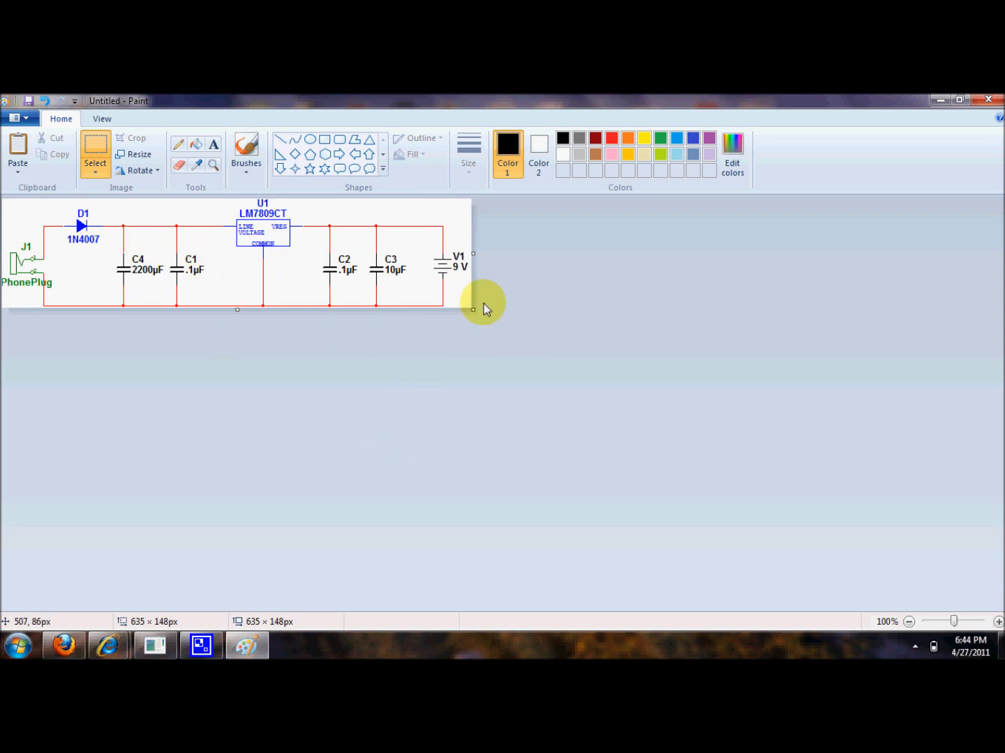
- Close Paint without saving the picture and return to the circuit in Multisim
click(988, 99)
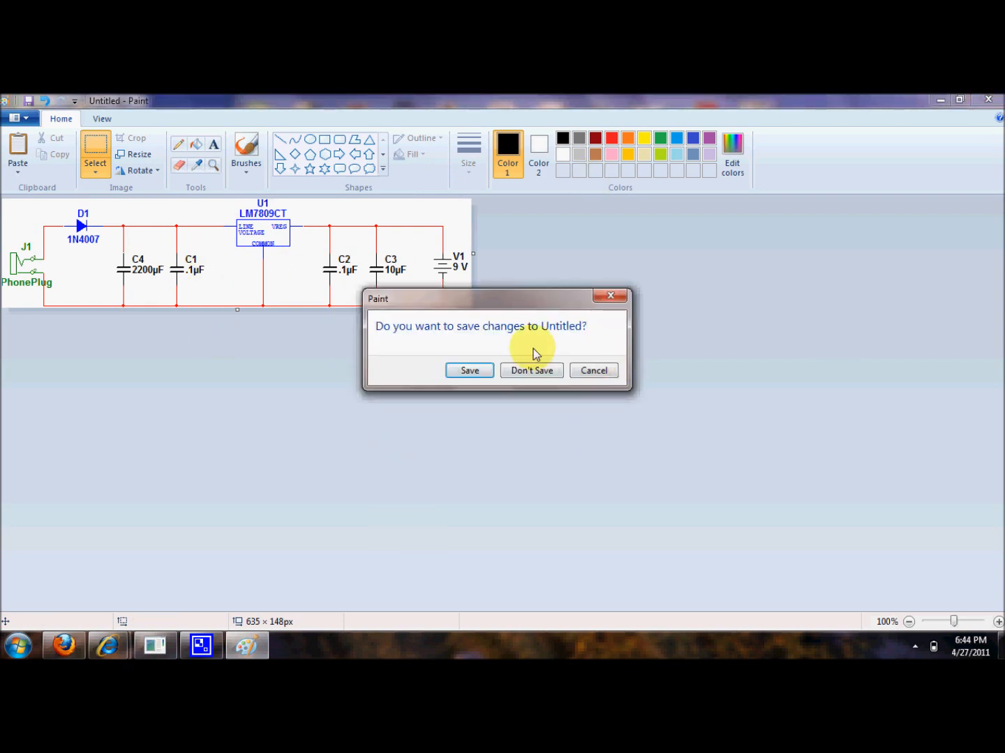
click(535, 371)
click(155, 655)
click(155, 655)
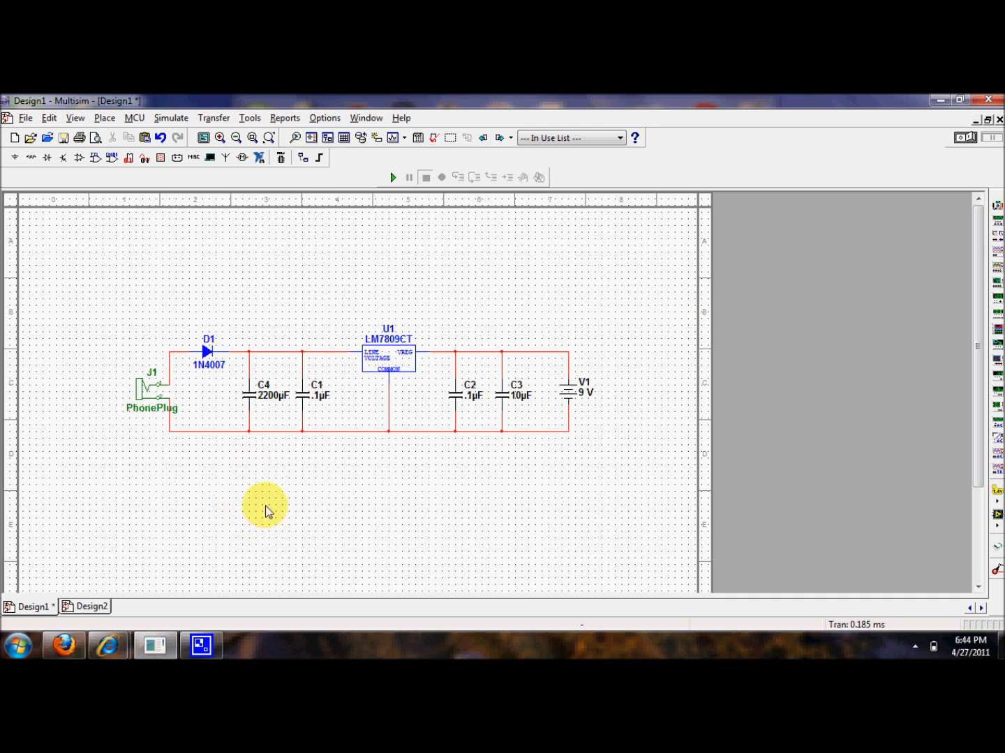
click(18, 646)
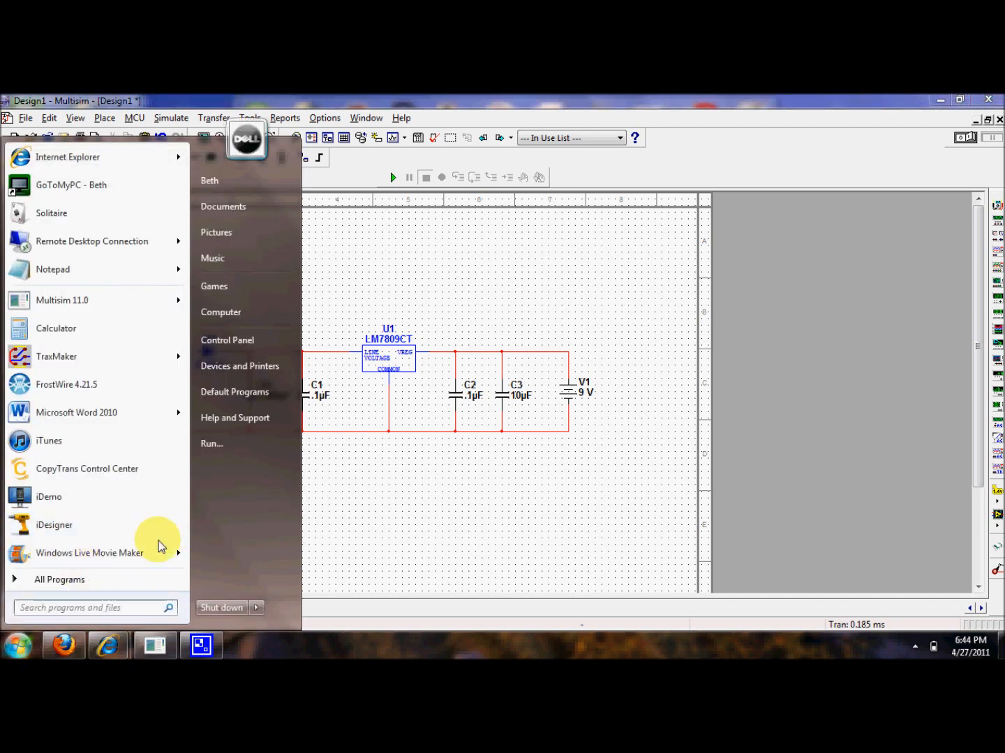
click(117, 581)
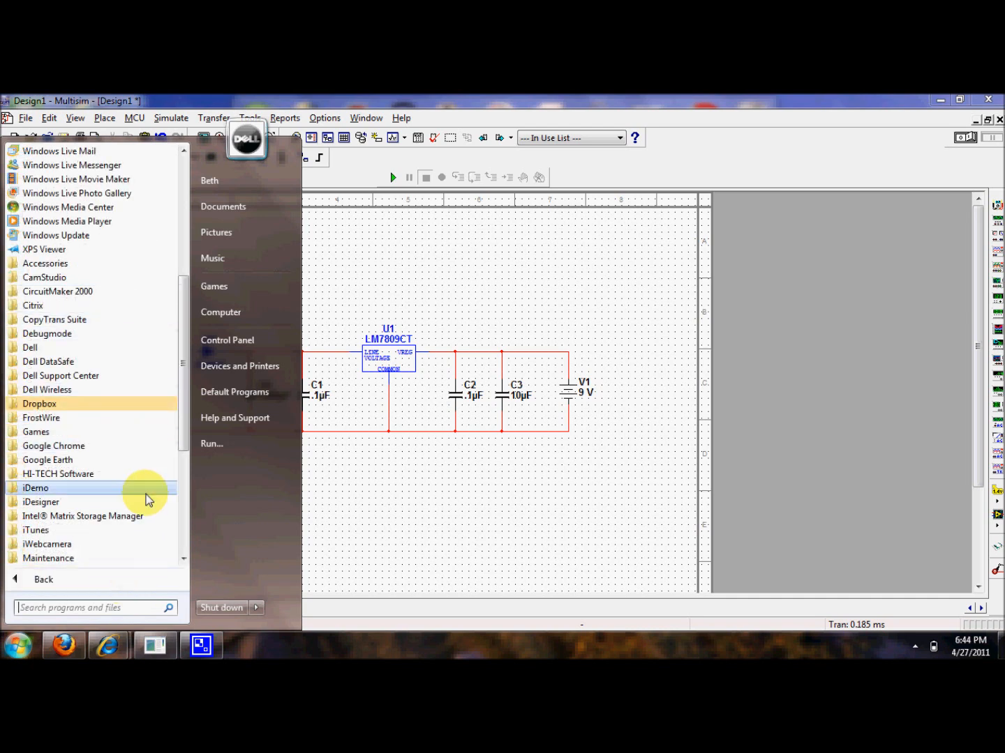
click(568, 610)
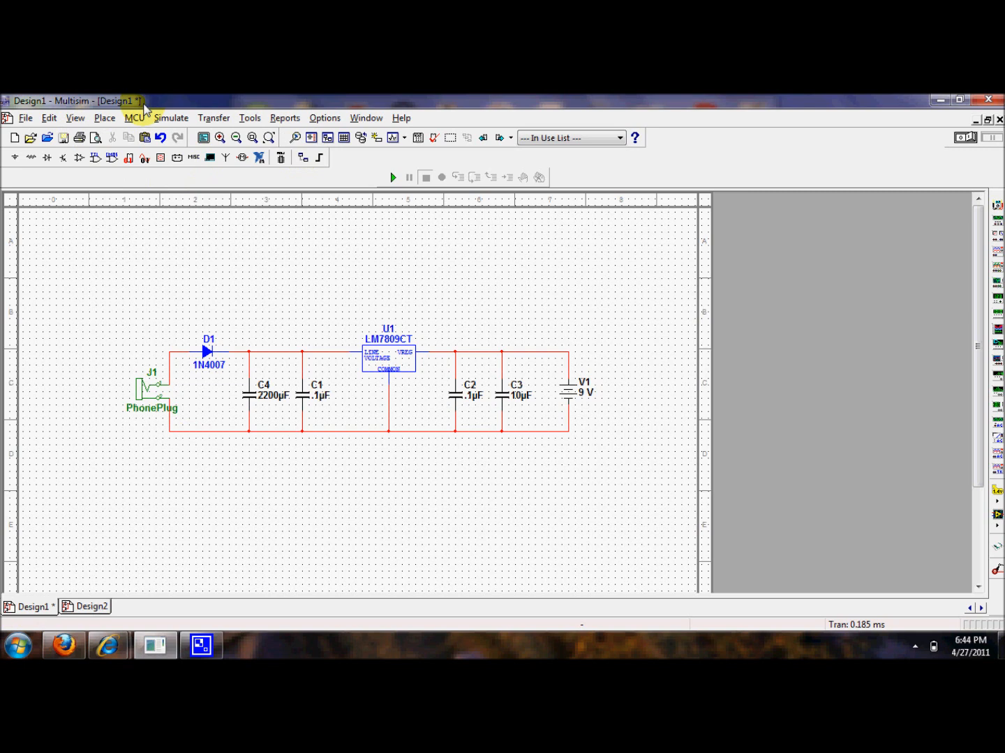
click(104, 119)
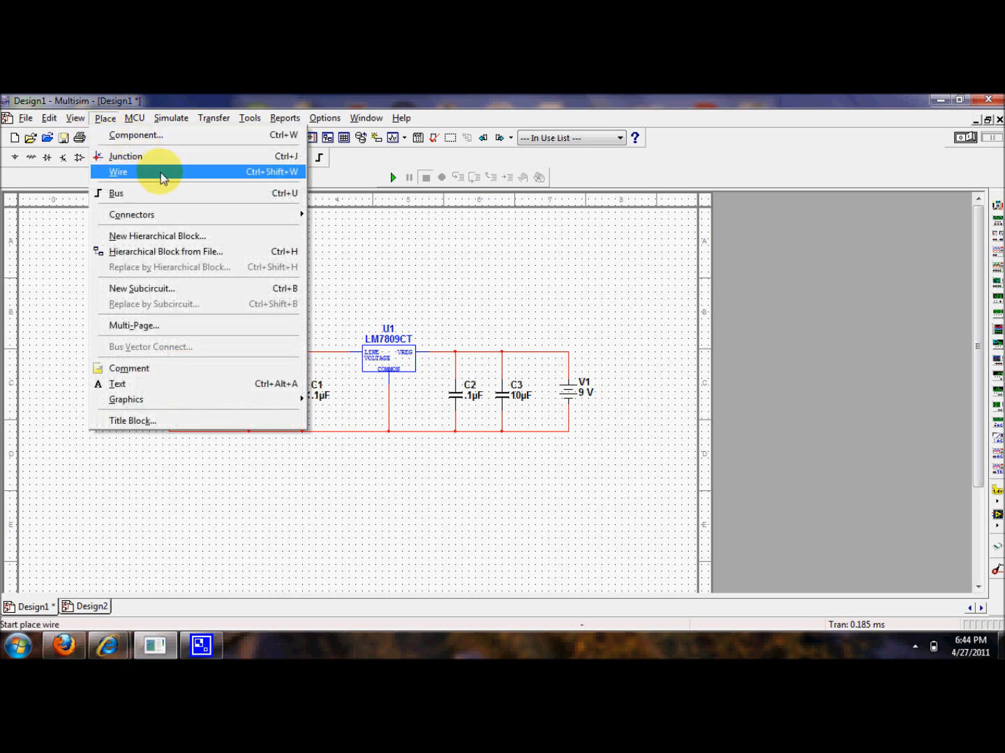
mouse_move(190, 220)
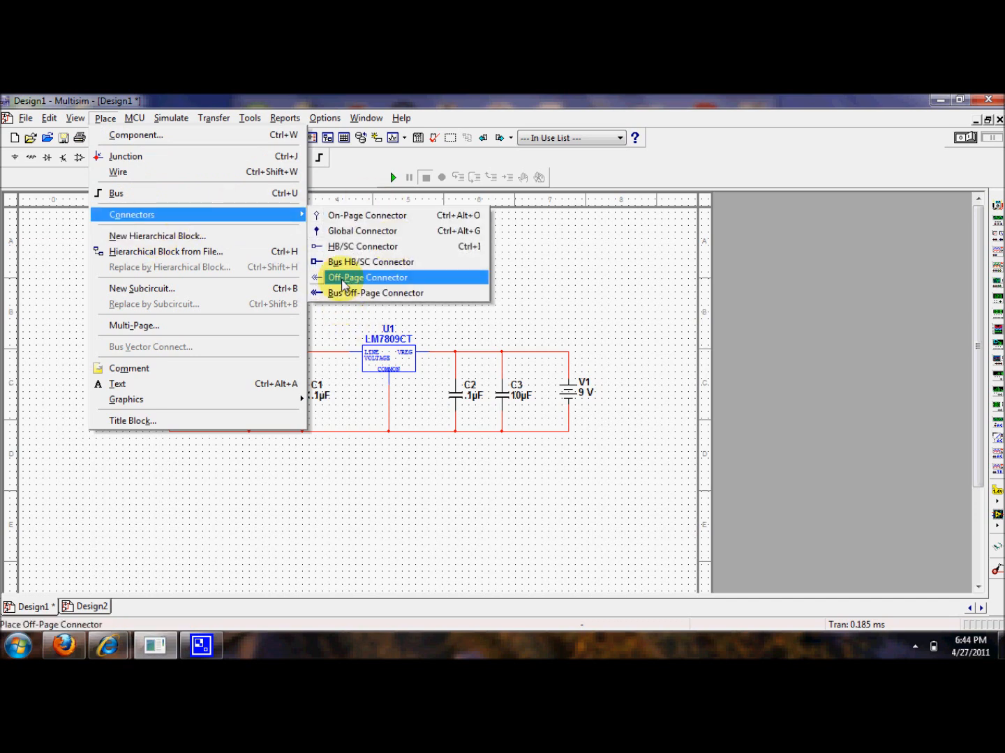
click(73, 355)
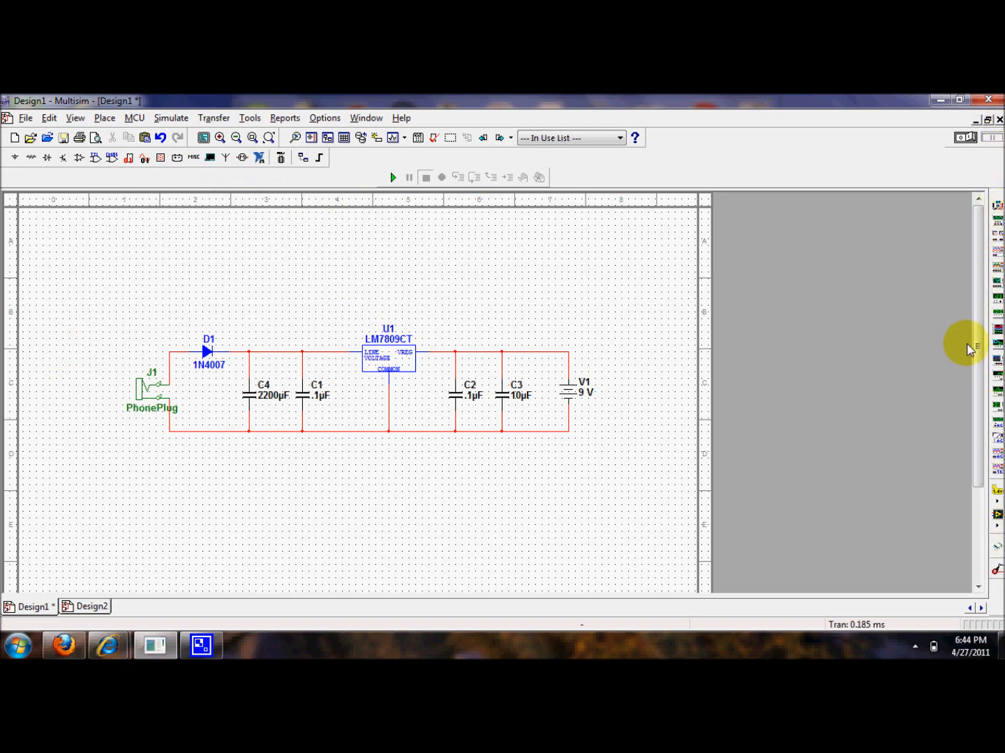
mouse_move(980, 336)
mouse_down()
mouse_move(969, 530)
mouse_move(986, 323)
mouse_up()
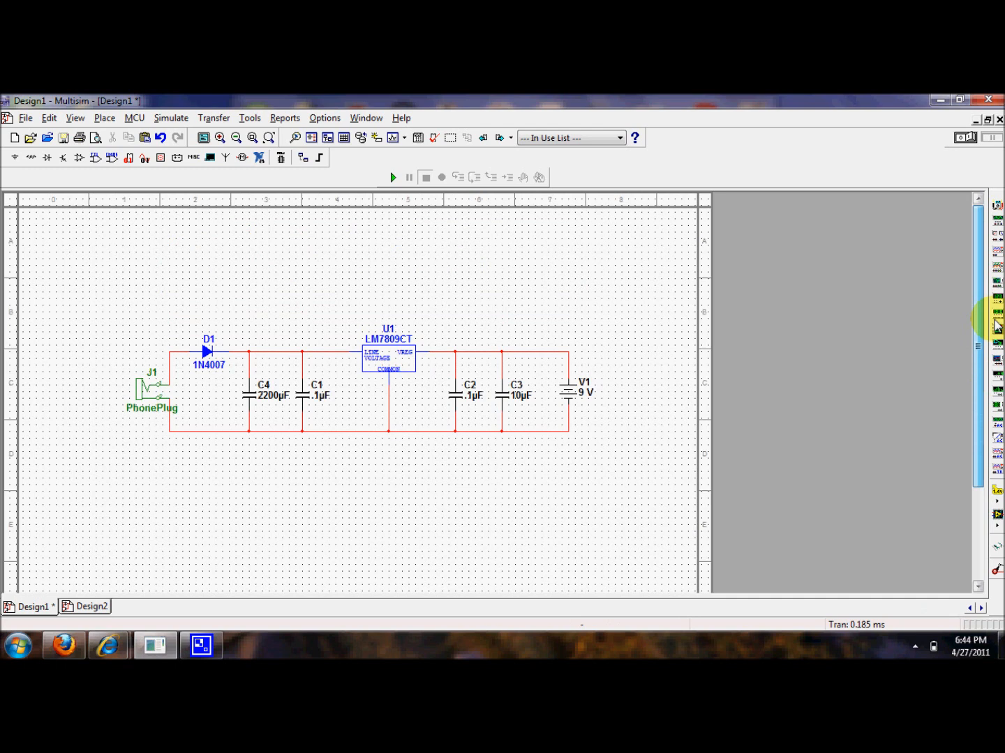